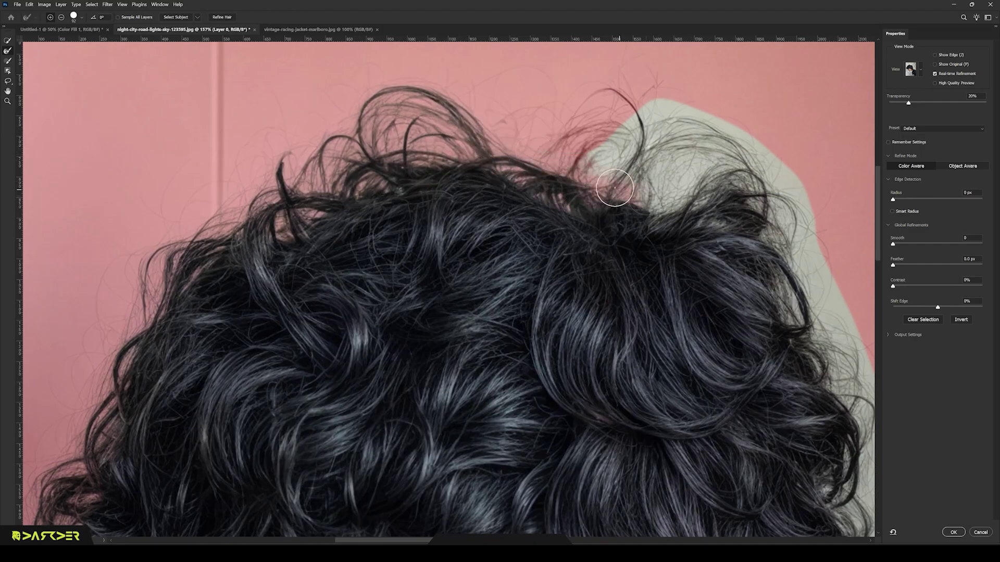
# - Refine the portrait selection's edge around the stray hair and place the cutout on the canvas at about 86% scale, rotated about 11°
pyautogui.moveTo(461, 52)
pyautogui.mouseDown()
pyautogui.moveTo(599, 359)
pyautogui.moveTo(587, 447)
pyautogui.mouseUp()
pyautogui.scroll(-4, 587, 447)
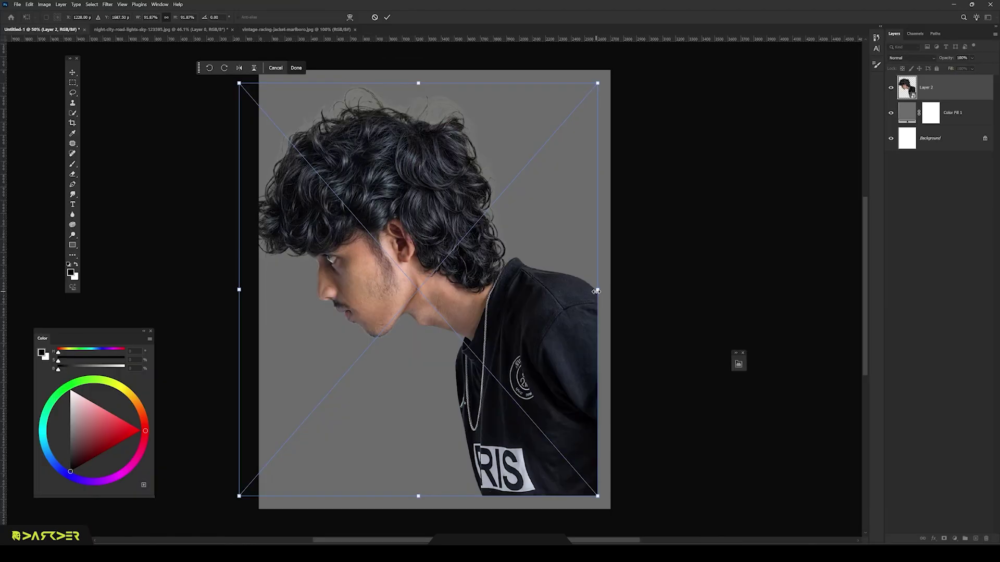
pyautogui.moveTo(607, 292)
pyautogui.mouseDown()
pyautogui.moveTo(592, 324)
pyautogui.moveTo(555, 336)
pyautogui.moveTo(570, 327)
pyautogui.mouseUp()
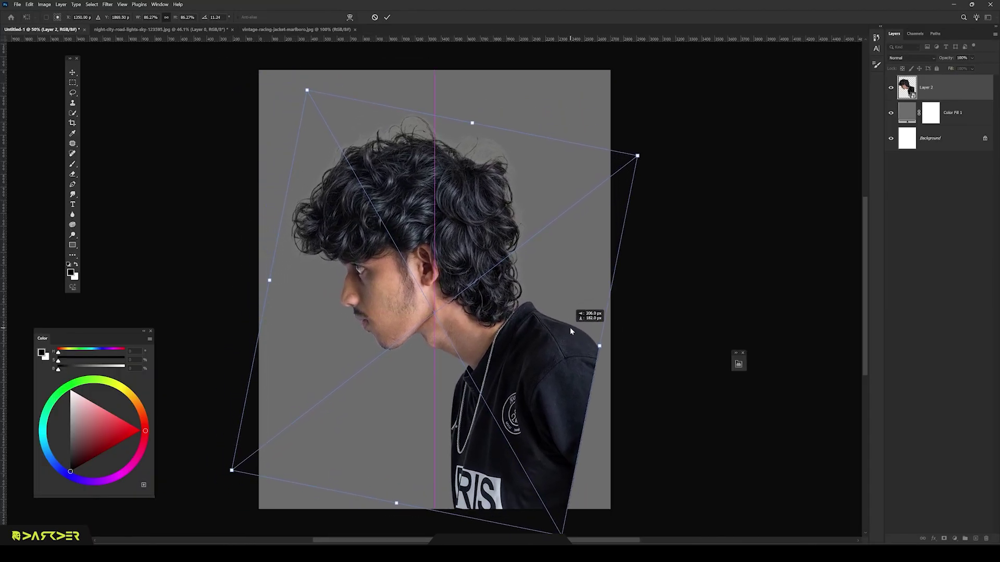
# - Trace a Pen path along the sleeve and shoulder outline of the side-view jacket photo
pyautogui.scroll(10, 421, 323)
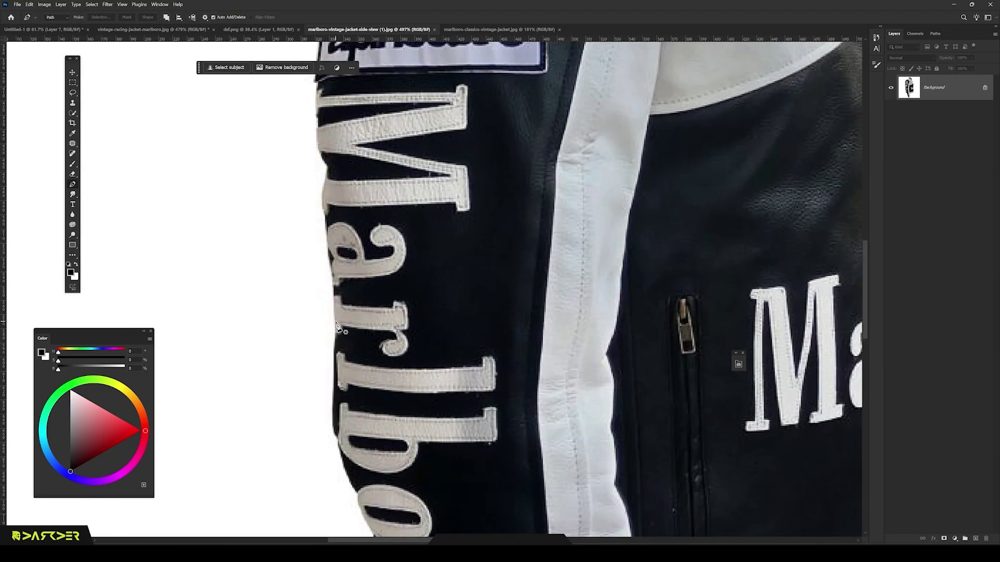
pyautogui.click(334, 317)
pyautogui.click(324, 221)
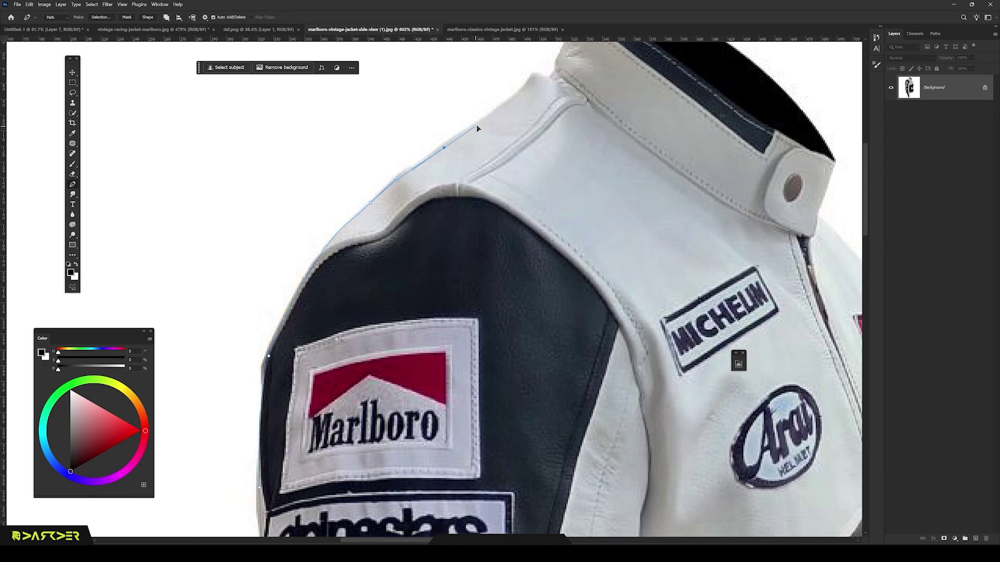
pyautogui.scroll(-10, 620, 260)
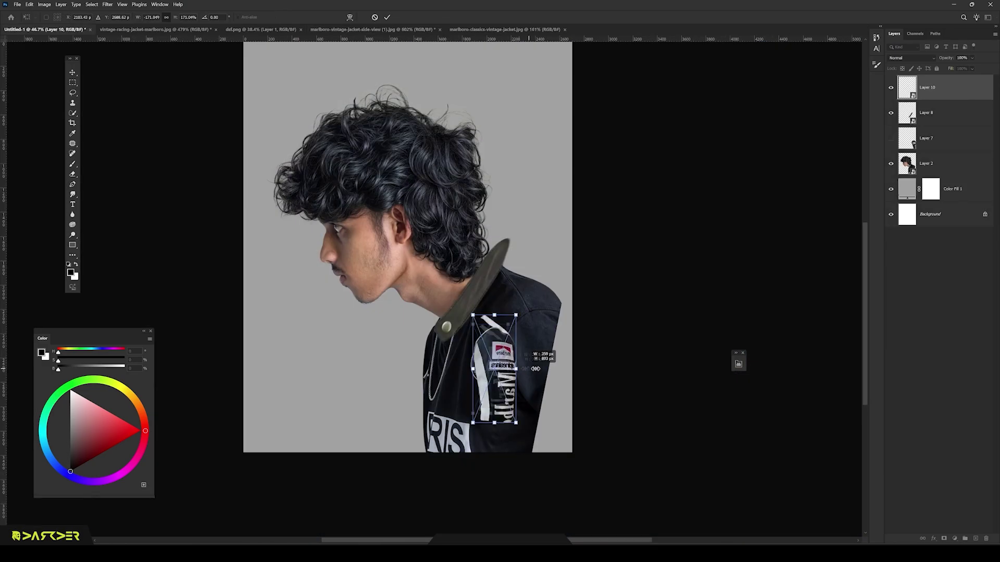
# - Enlarge the mirrored jacket sleeve piece to about 266% and rotate it to 172° over the man's upper arm
pyautogui.moveTo(571, 359); pyautogui.dragTo(572, 367)
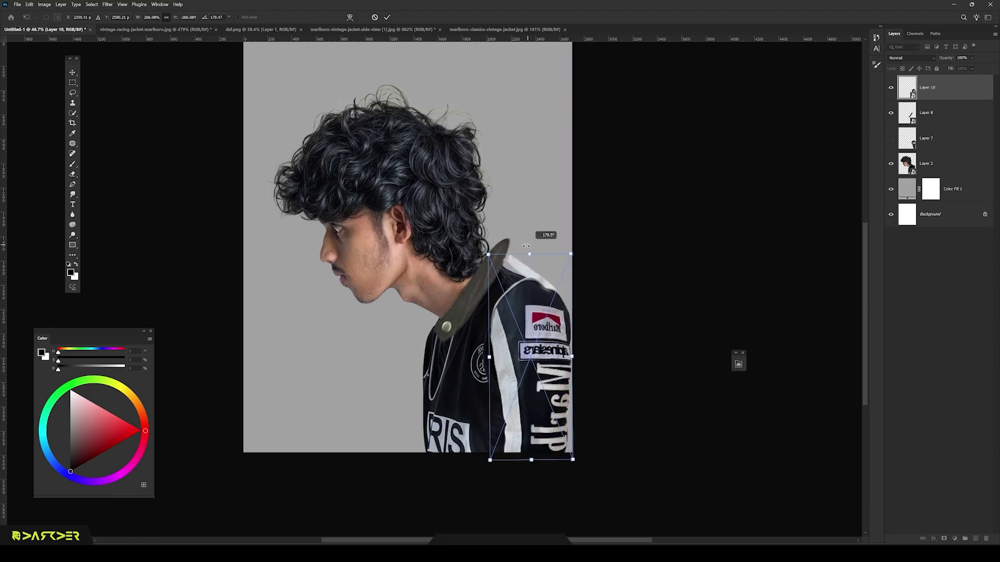
pyautogui.moveTo(571, 459); pyautogui.dragTo(593, 459)
pyautogui.moveTo(521, 323); pyautogui.dragTo(530, 302)
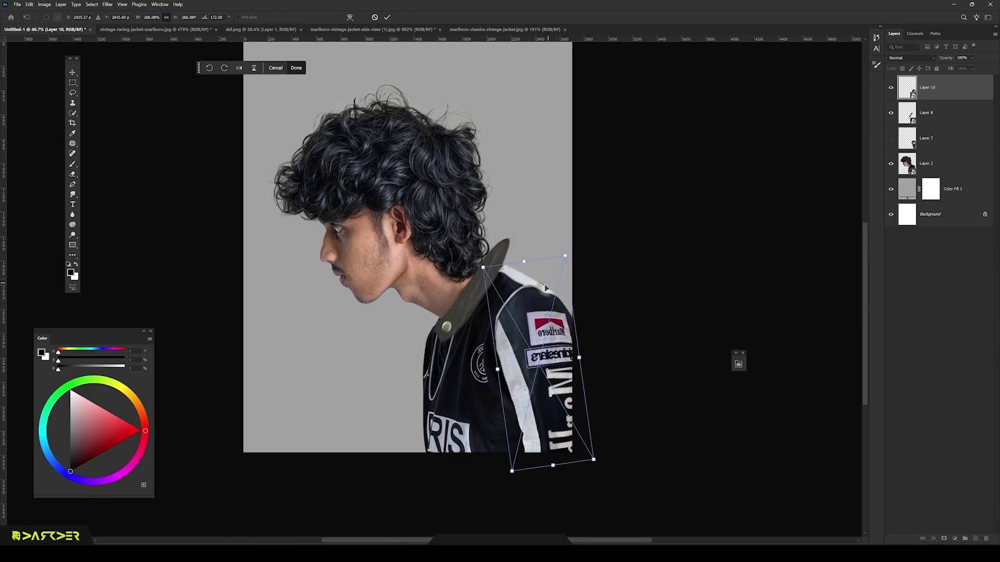
# - Adjust the jacket sleeve piece's transform so it fits over the shirt's shoulder and apply it
pyautogui.scroll(3, 513, 312)
pyautogui.rightClick(514, 312)
pyautogui.click(542, 397)
pyautogui.moveTo(495, 253); pyautogui.dragTo(496, 255)
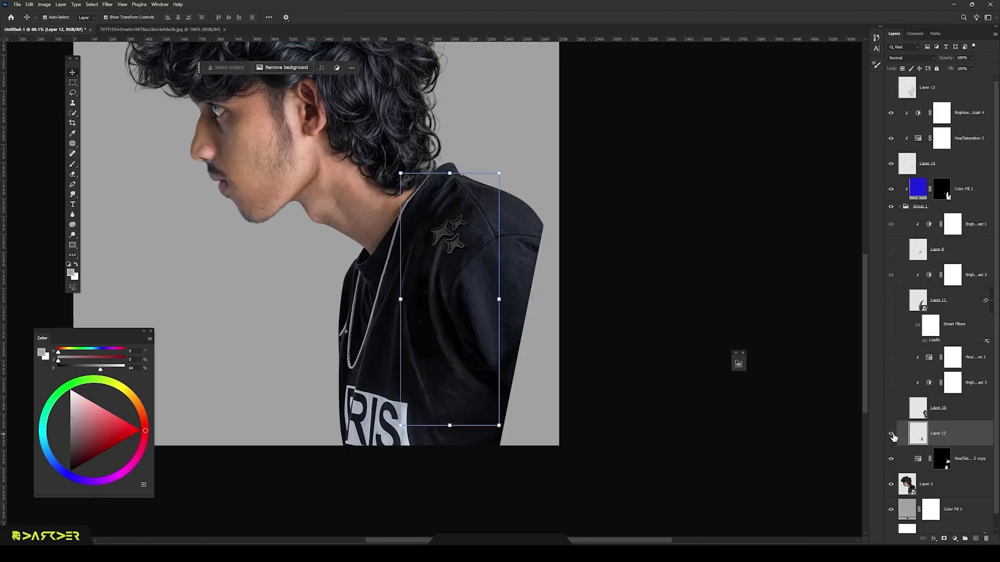
pyautogui.press('Return')
# - Make Layers 12, 10, 11, 8 and 13 visible together with the adjustments clipped to the jacket pieces
pyautogui.click(891, 436)
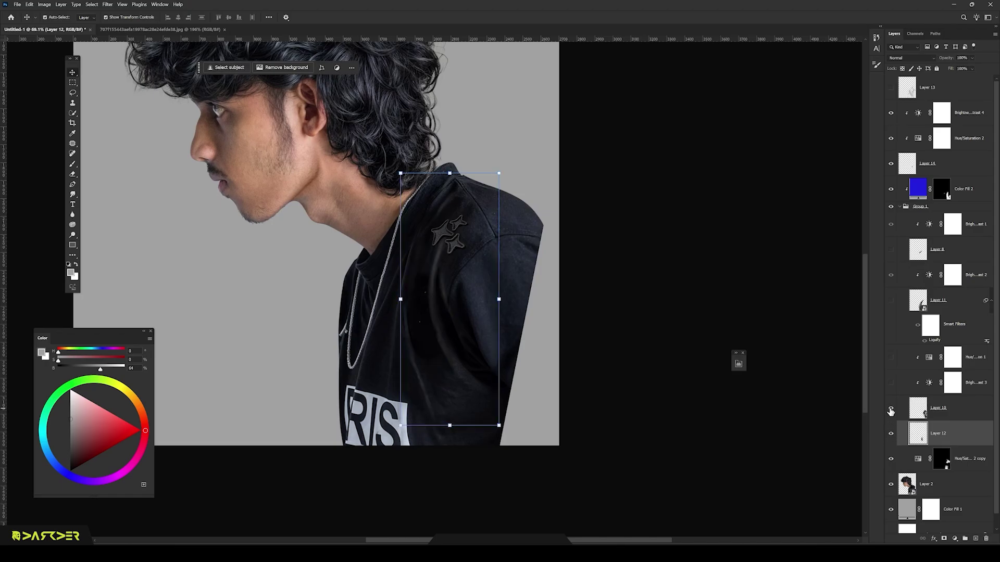
pyautogui.click(891, 409)
pyautogui.click(891, 382)
pyautogui.click(891, 357)
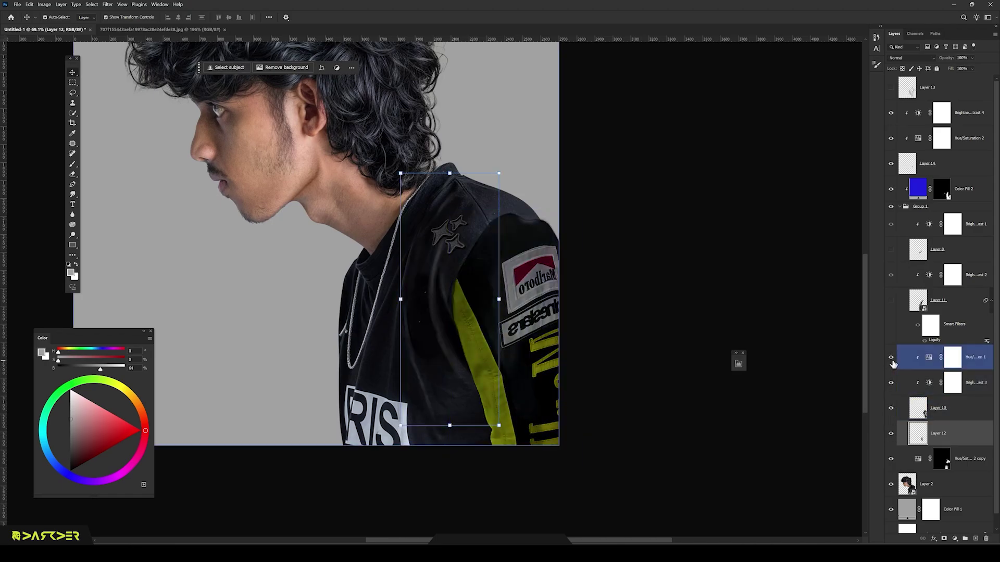
pyautogui.click(891, 300)
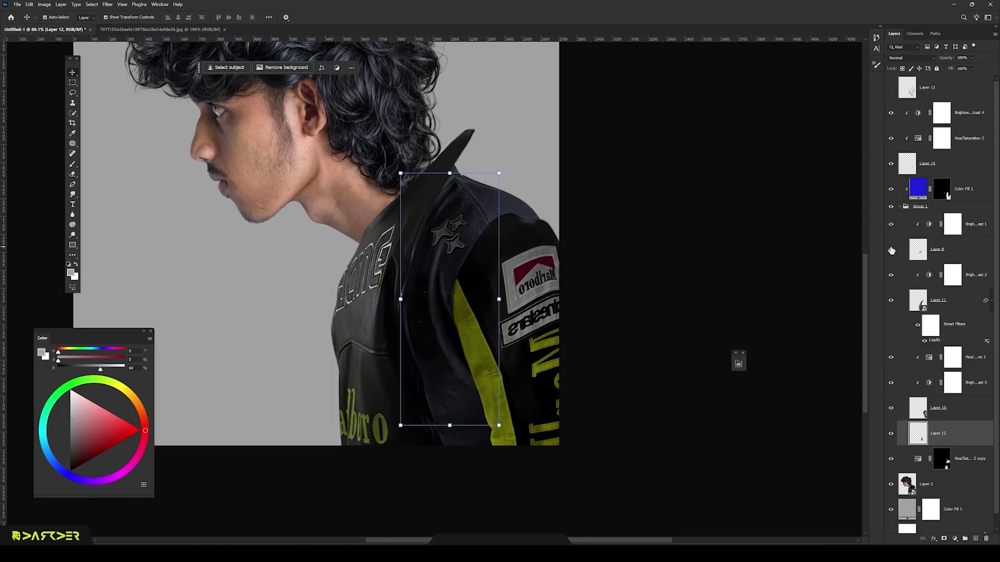
pyautogui.click(891, 249)
pyautogui.click(891, 224)
pyautogui.click(892, 88)
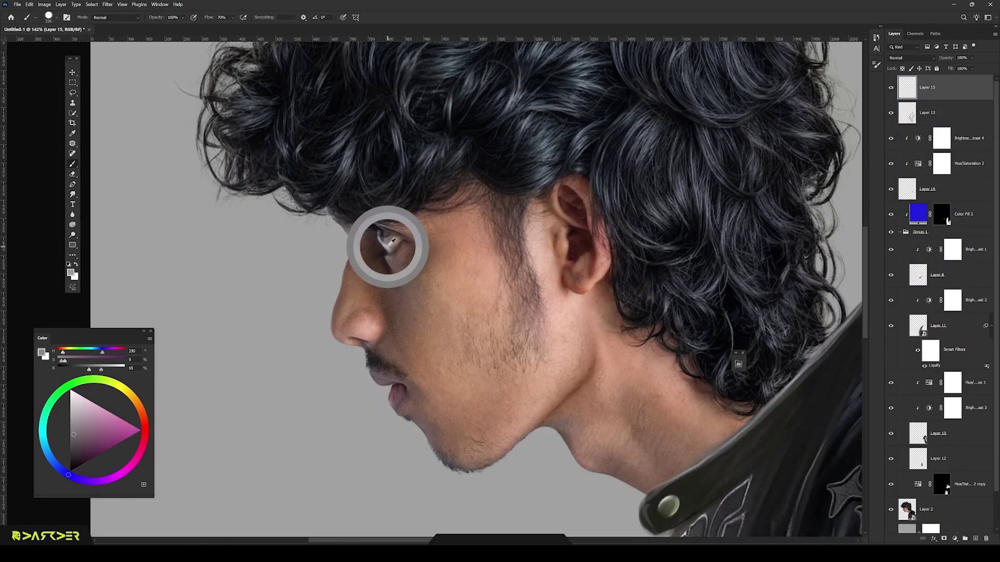
# - Sample a light grey from the eye and paint over the iris on Layer 15, reducing the brush for the small areas
pyautogui.keyDown('alt'); pyautogui.click(391, 240); pyautogui.keyUp('alt')
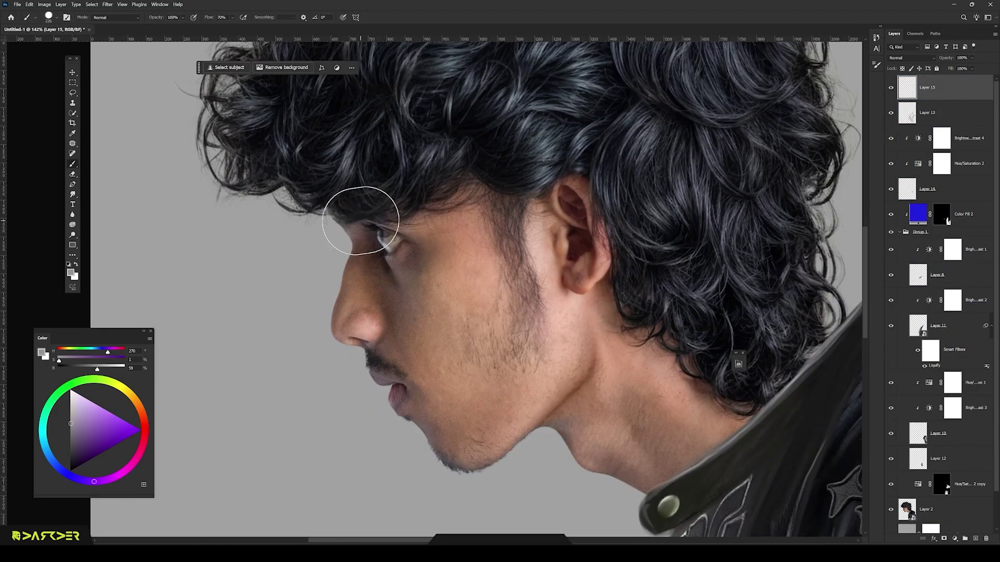
pyautogui.moveTo(363, 223); pyautogui.dragTo(394, 242)
pyautogui.press('[')
pyautogui.press('[')
pyautogui.press('[')
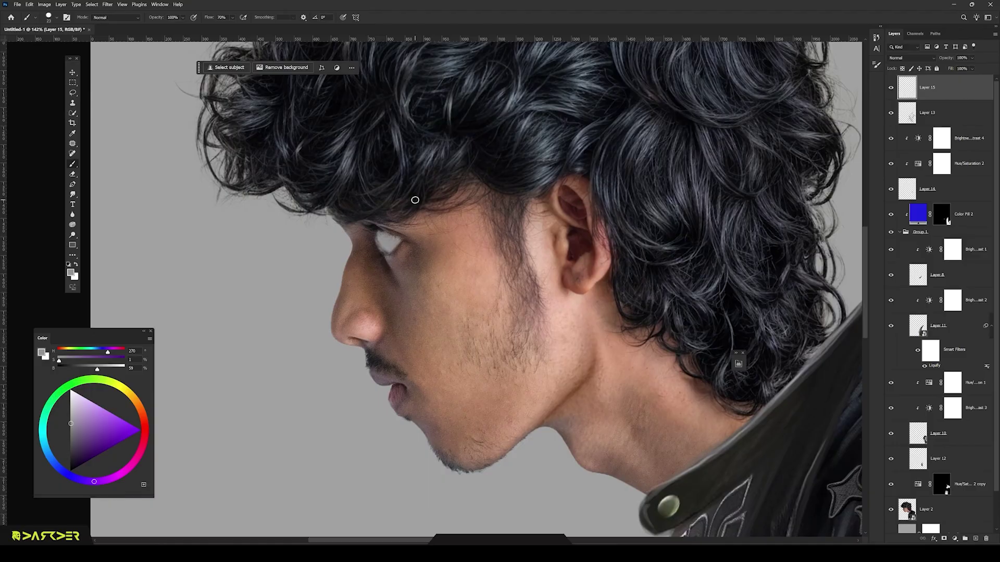
# - Add a new layer above Layer 15 for hair painting and pick a pointed brush and a dark colour sampled from the hair
pyautogui.scroll(-6, 415, 200)
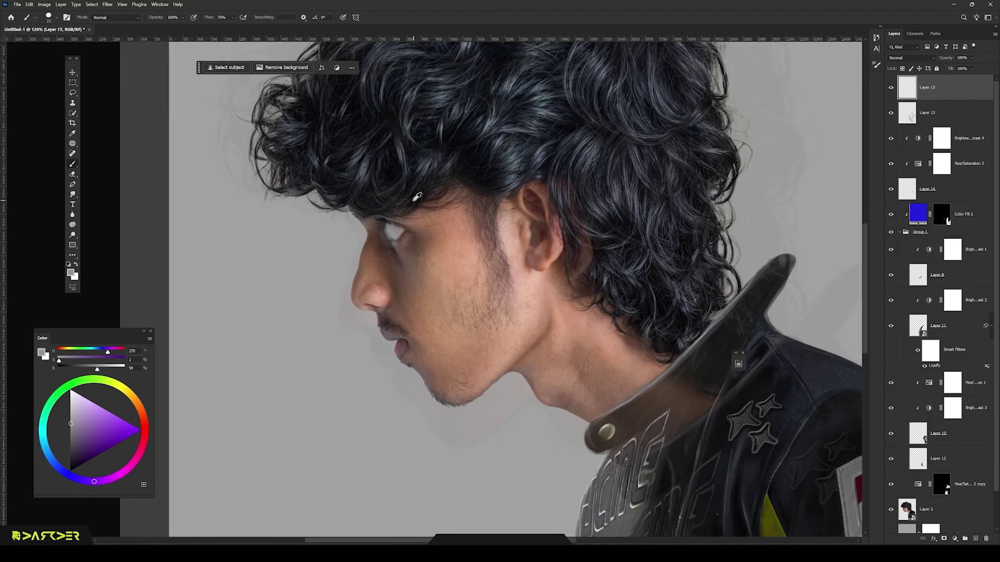
pyautogui.scroll(6, 453, 260)
pyautogui.hotkey('ctrl', 'shift', 'alt', 'n')
pyautogui.rightClick(452, 320)
pyautogui.press('Escape')
pyautogui.keyDown('alt'); pyautogui.click(415, 323); pyautogui.keyUp('alt')
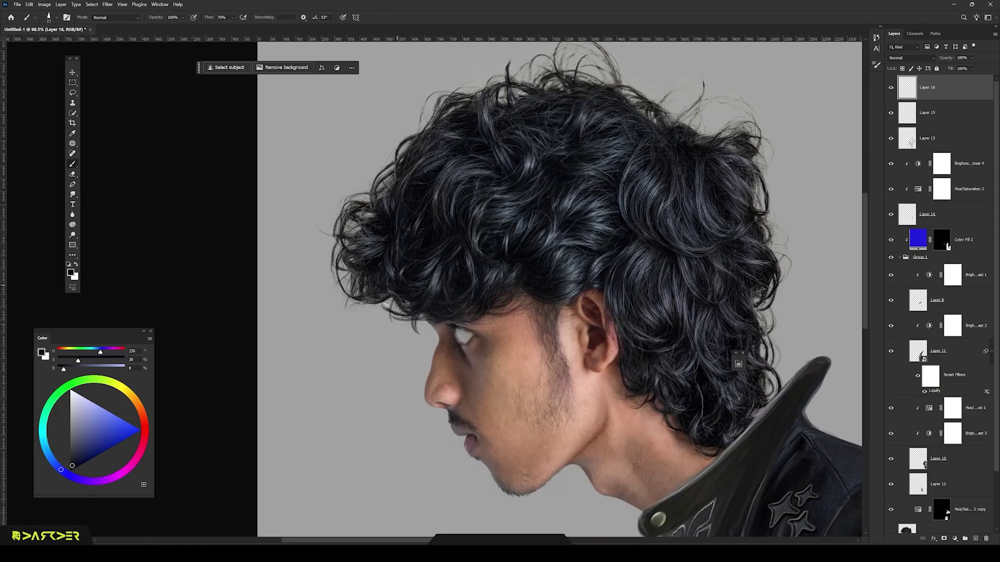
# - Switch to another brush preset and paint loose dark strands along the front edge of the fringe
pyautogui.rightClick(415, 288)
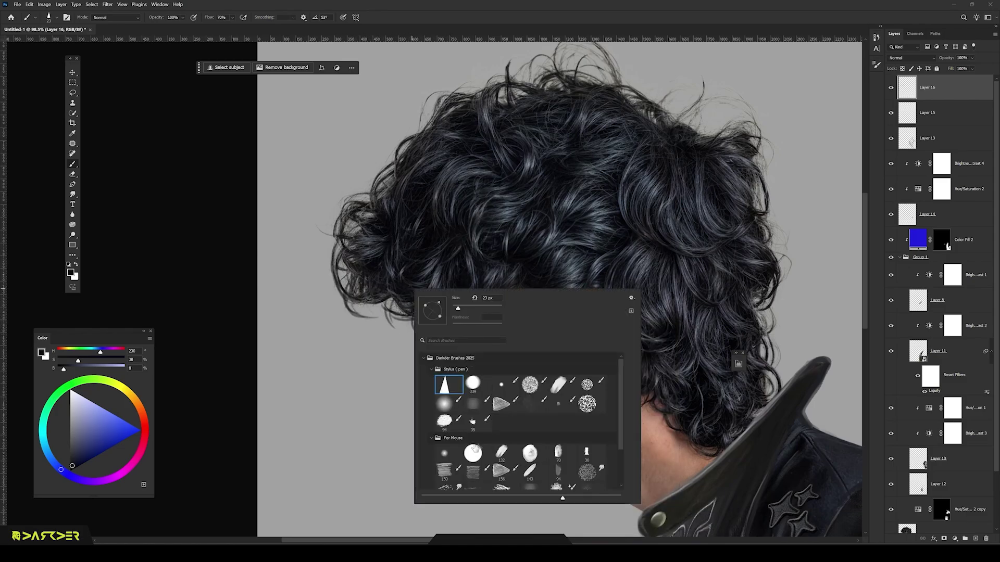
pyautogui.doubleClick(533, 370)
pyautogui.rightClick(395, 300)
pyautogui.press('Escape')
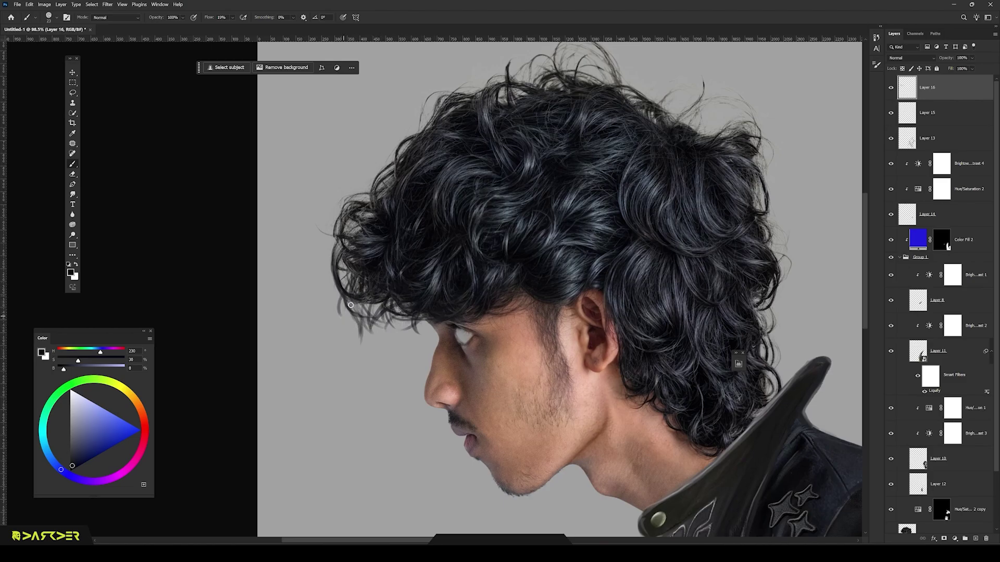
pyautogui.rightClick(396, 299)
pyautogui.press('Escape')
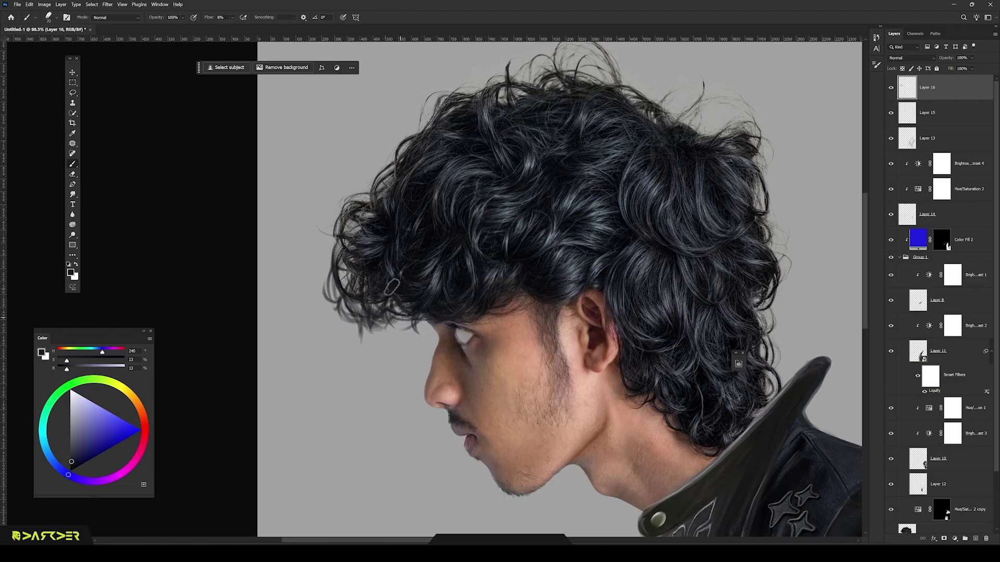
# - Sample a dark blue-grey hair tone and paint more strands hanging from the lower front fringe above the nose
pyautogui.rightClick(388, 302)
pyautogui.doubleClick(533, 371)
pyautogui.keyDown('alt'); pyautogui.click(394, 343); pyautogui.keyUp('alt')
pyautogui.rightClick(394, 343)
pyautogui.doubleClick(533, 370)
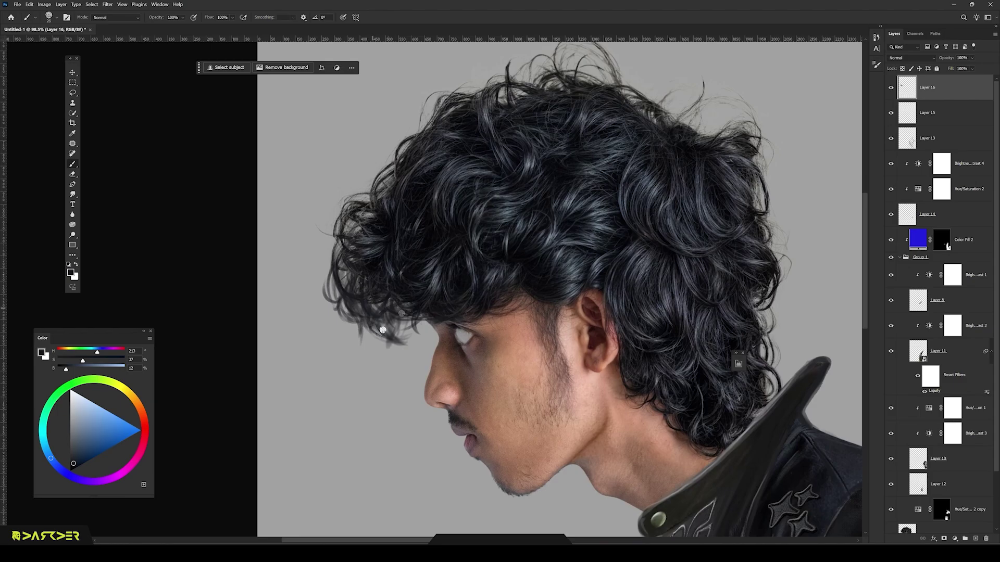
# - Paint curly strands and grey highlights over the crown and back of the hair, changing brushes and sampling nearby hair tones
pyautogui.moveTo(429, 196); pyautogui.dragTo(387, 274)
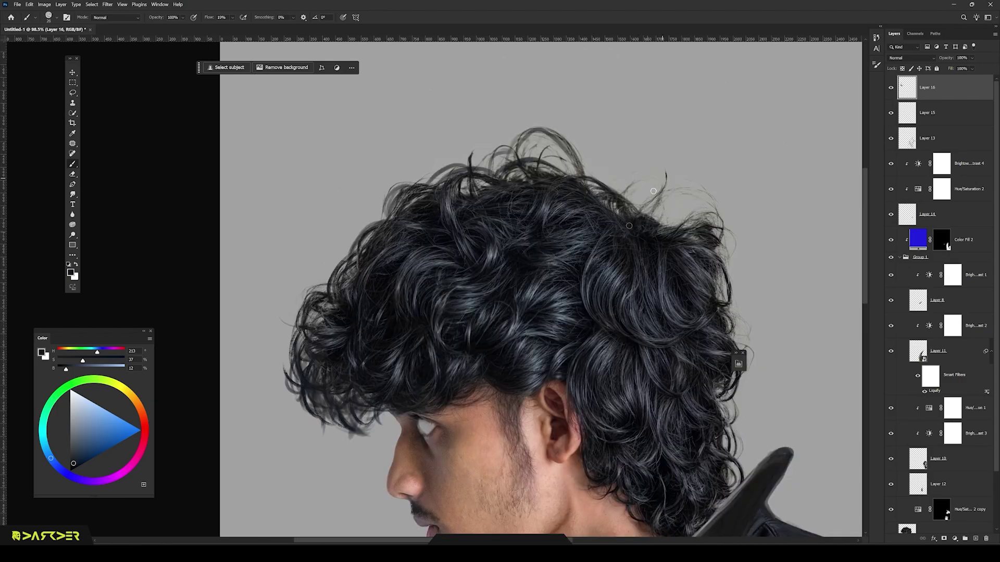
pyautogui.moveTo(290, 344); pyautogui.dragTo(213, 284)
pyautogui.rightClick(394, 333)
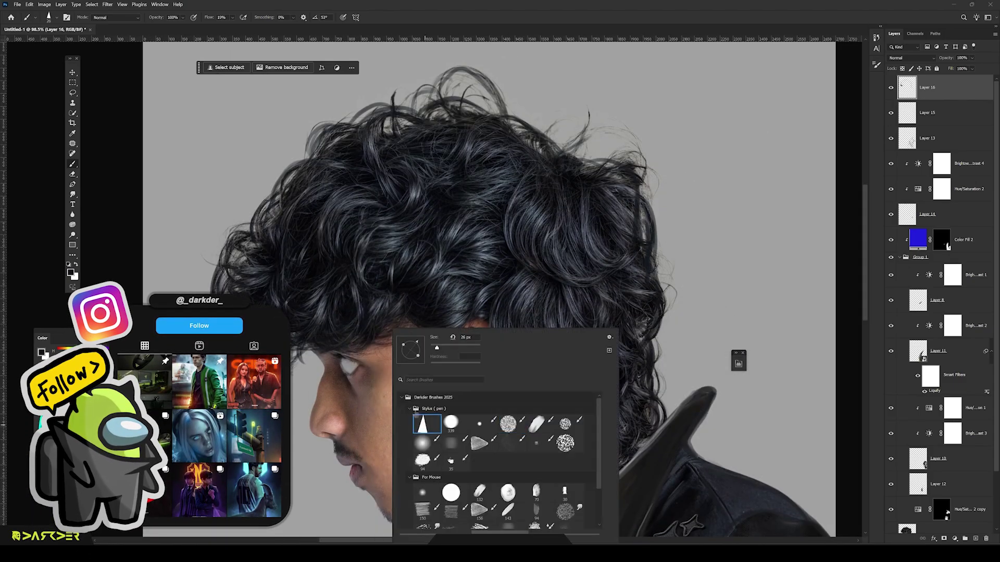
pyautogui.doubleClick(479, 475)
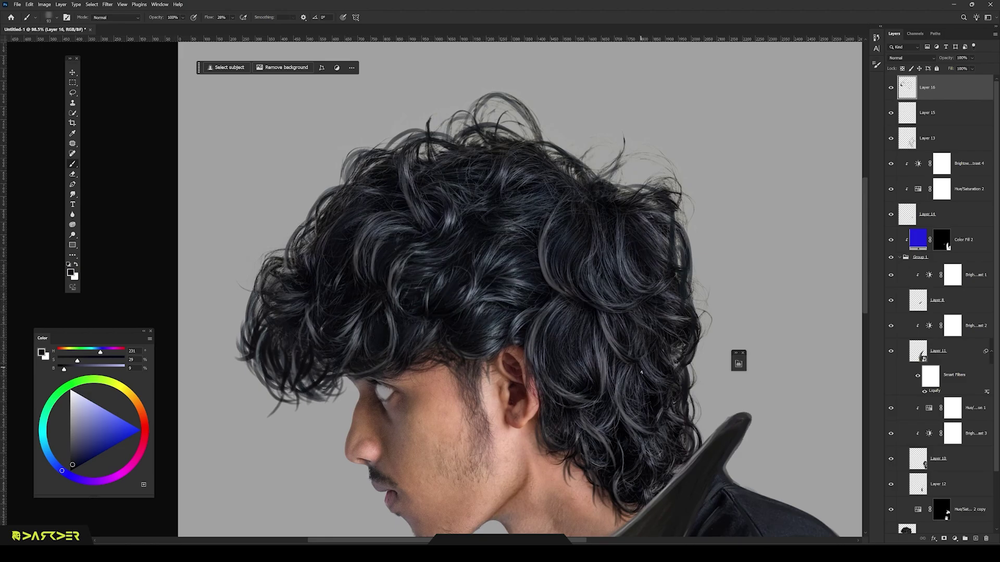
pyautogui.rightClick(657, 489)
pyautogui.keyDown('alt'); pyautogui.click(578, 324); pyautogui.keyUp('alt')
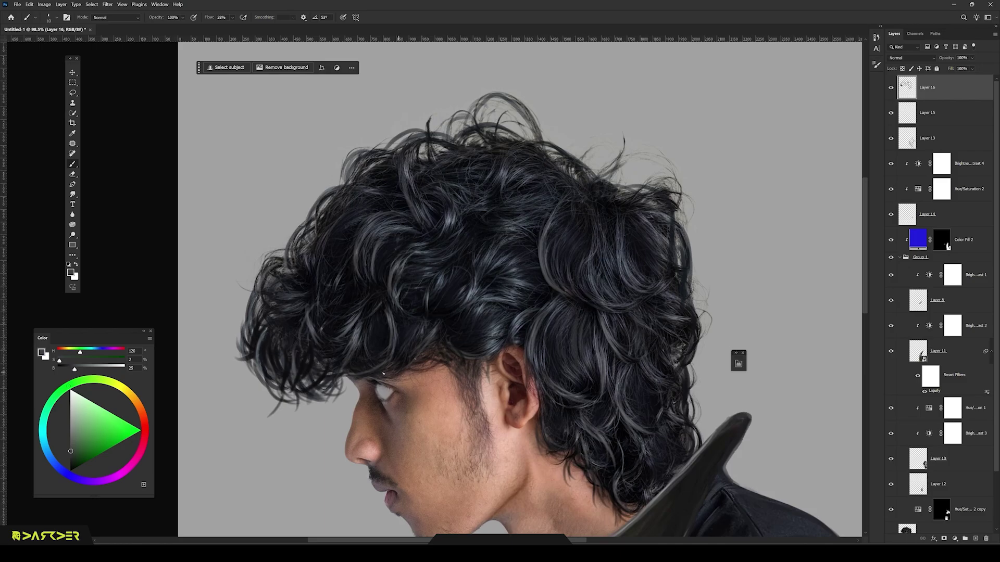
pyautogui.keyDown('alt'); pyautogui.click(407, 351); pyautogui.keyUp('alt')
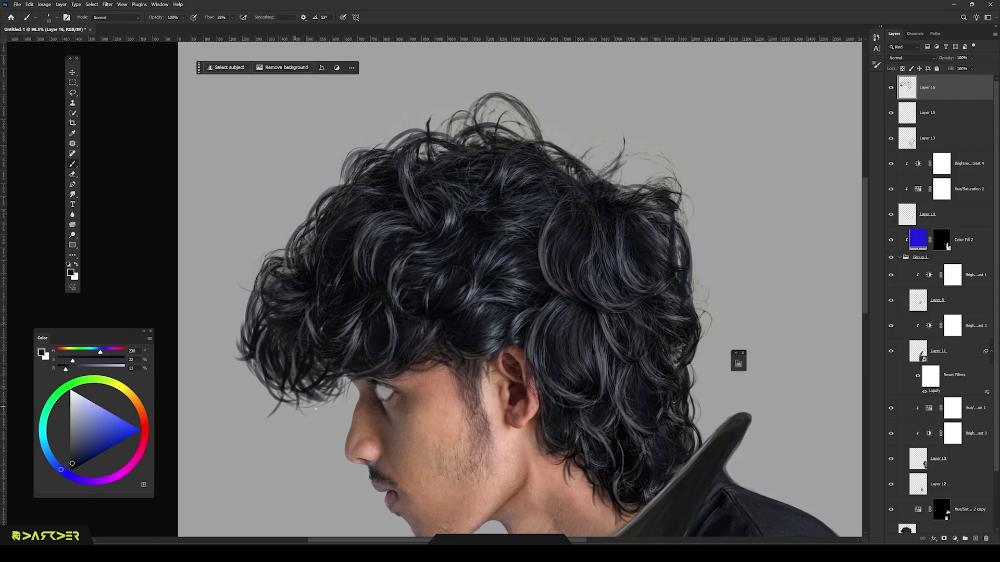
# - Compare the portrait with and without the painted hair by switching Layer 16's visibility off and on
pyautogui.scroll(-4, 319, 362)
pyautogui.scroll(1, 318, 362)
pyautogui.click(891, 87)
pyautogui.click(890, 87)
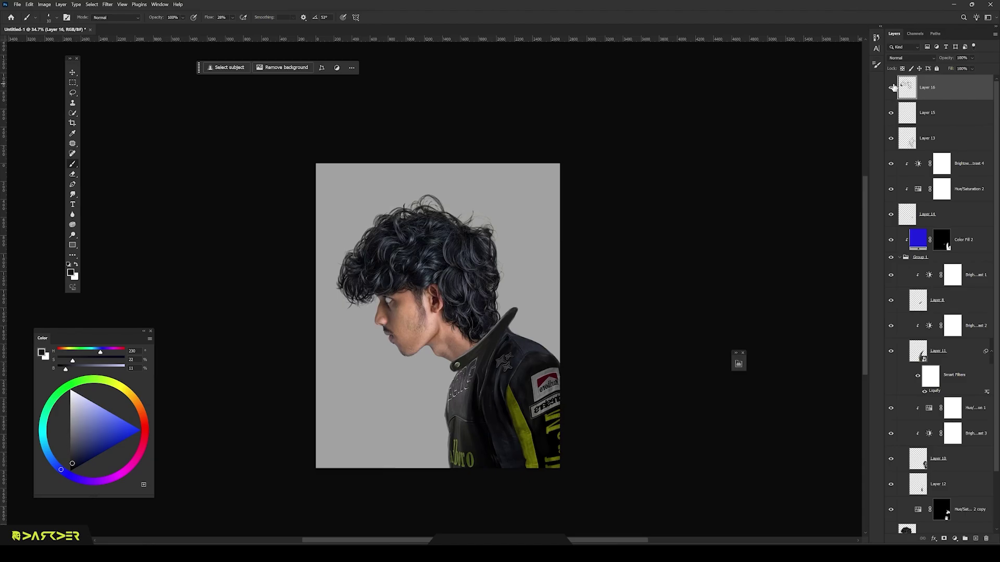
pyautogui.click(892, 87)
pyautogui.click(891, 87)
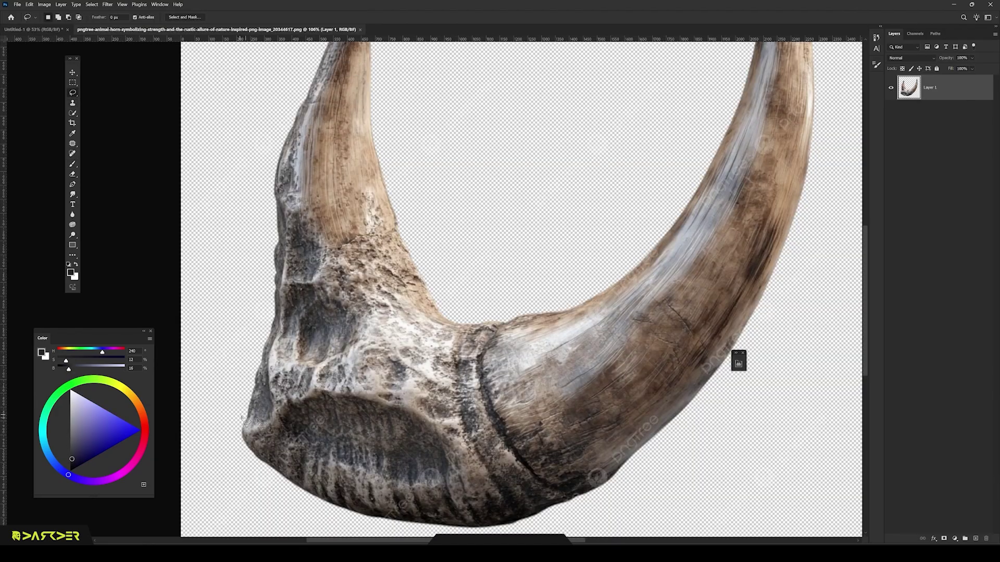
# - Lasso the shorter horn in the horn image and bring it into the portrait document
pyautogui.moveTo(242, 417)
pyautogui.mouseDown()
pyautogui.moveTo(438, 322)
pyautogui.moveTo(396, 136)
pyautogui.mouseUp()
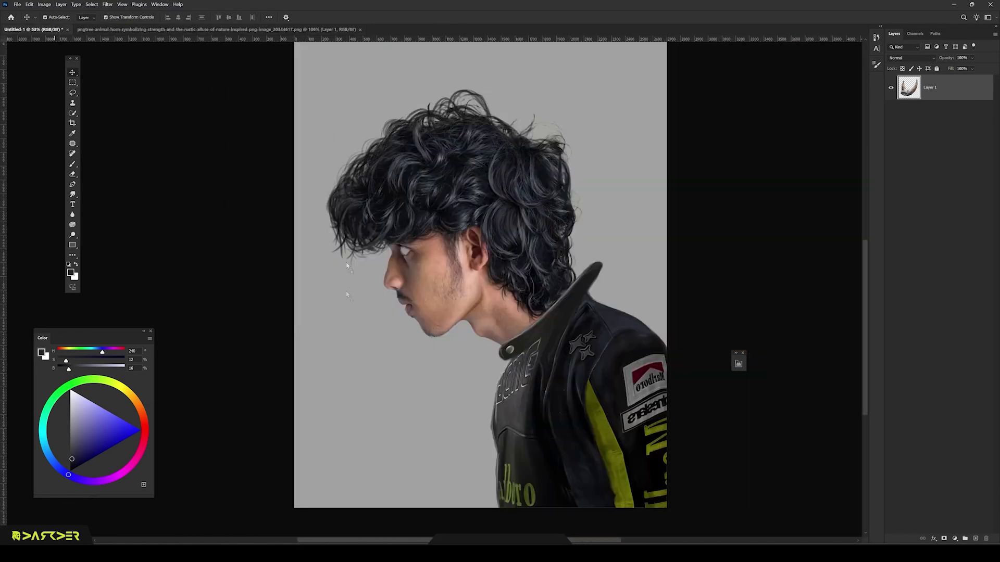
pyautogui.moveTo(358, 265); pyautogui.dragTo(358, 385)
# - Erase the watermark remnants around the horn with a reduced eraser brush
pyautogui.press('e')
pyautogui.scroll(5, 334, 377)
pyautogui.rightClick(358, 327)
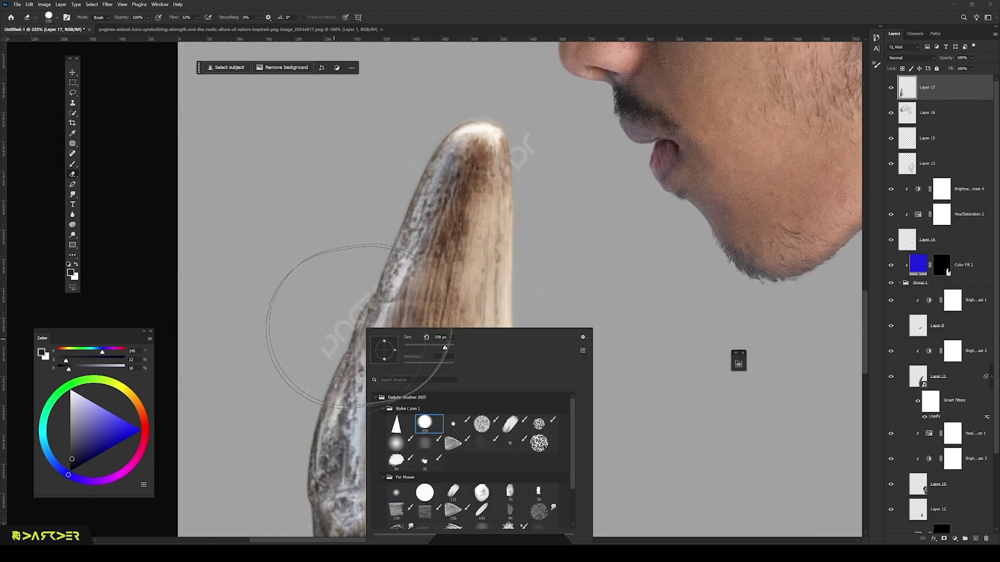
pyautogui.press('Escape')
pyautogui.press('[')
pyautogui.press('[')
pyautogui.press('[')
pyautogui.press('[')
pyautogui.press('[')
pyautogui.press('[')
pyautogui.press('[')
pyautogui.press('[')
pyautogui.press('[')
pyautogui.press('[')
pyautogui.press('[')
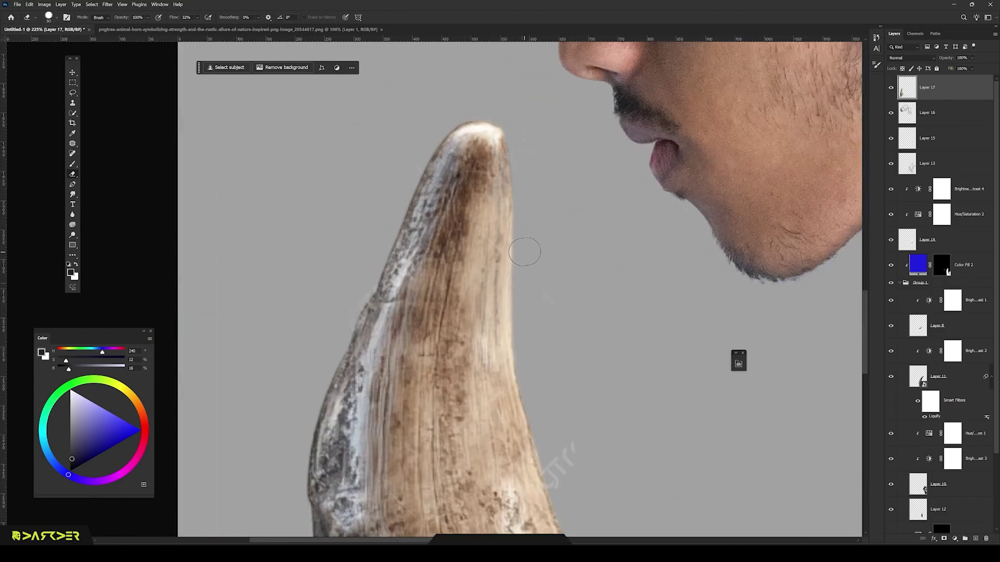
pyautogui.scroll(-10, 524, 252)
pyautogui.scroll(-5, 264, 363)
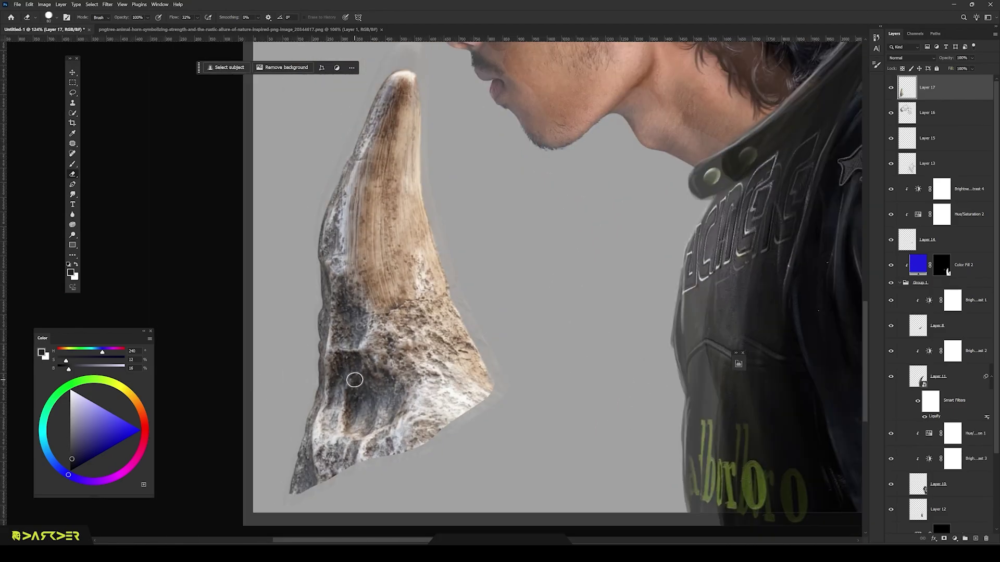
# - Convert the horn layer to a smart object and scale it down to about 40%
pyautogui.press('v')
pyautogui.rightClick(916, 88)
pyautogui.click(943, 182)
pyautogui.moveTo(382, 144); pyautogui.dragTo(382, 306)
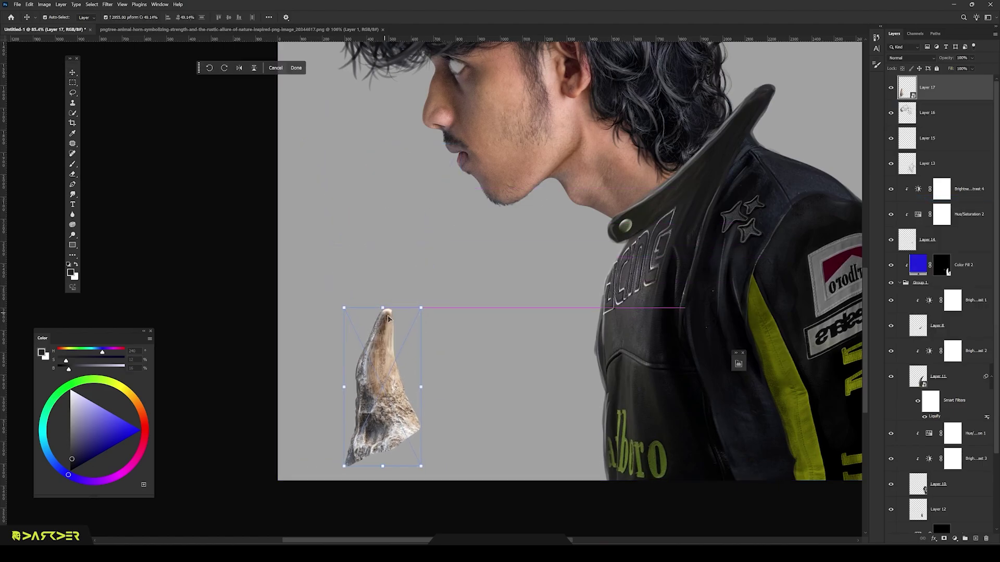
pyautogui.scroll(-3, 381, 386)
# - Place the horn on top of the head, scaled to about 59% wide by 45% high and rotated about 14°
pyautogui.moveTo(382, 385); pyautogui.dragTo(463, 104)
pyautogui.scroll(2, 463, 104)
pyautogui.scroll(3, 423, 233)
pyautogui.moveTo(422, 233); pyautogui.dragTo(435, 210)
pyautogui.moveTo(446, 132); pyautogui.dragTo(423, 151)
pyautogui.scroll(1, 801, 243)
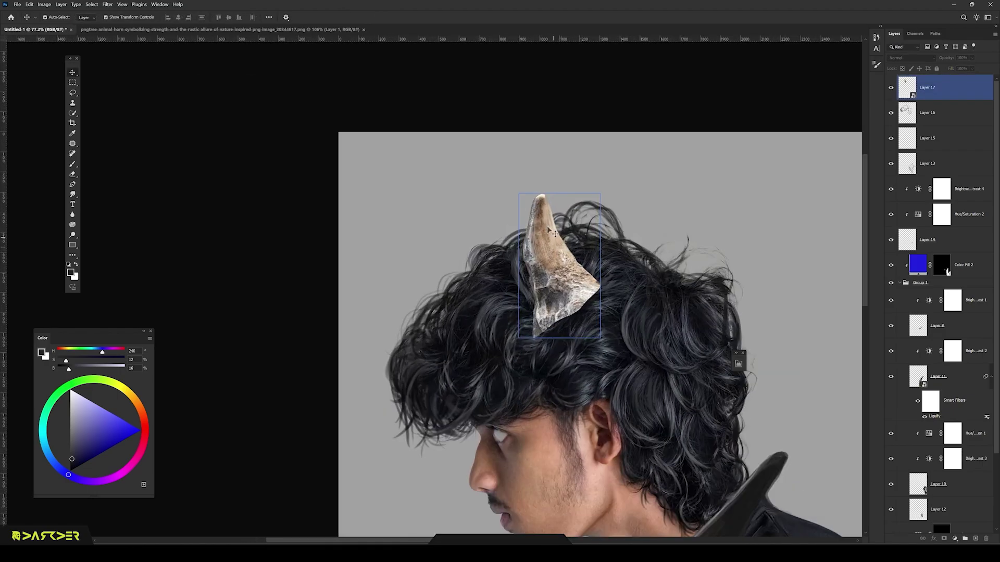
pyautogui.moveTo(542, 183); pyautogui.dragTo(569, 189)
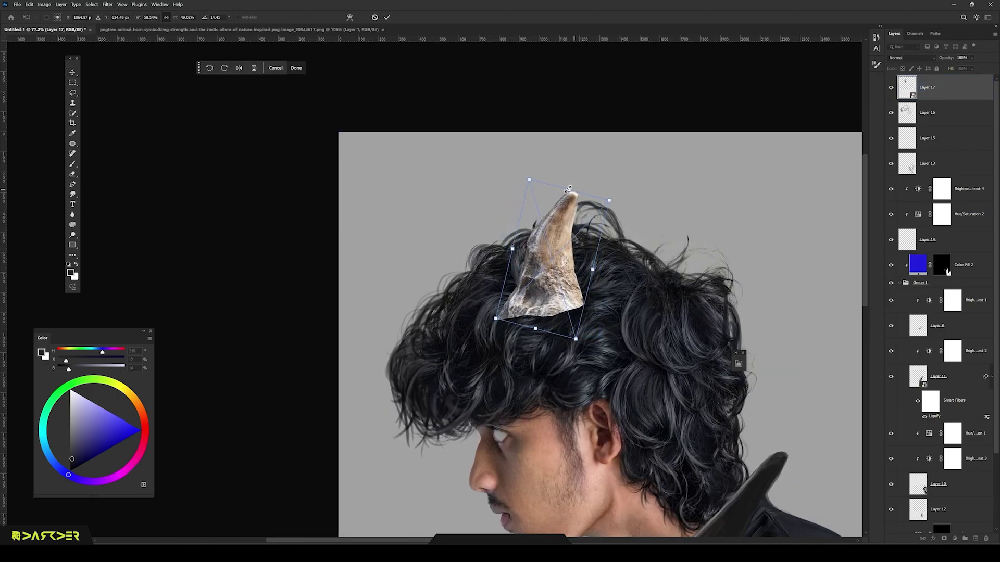
pyautogui.press('Return')
pyautogui.hotkey('ctrl', '0')
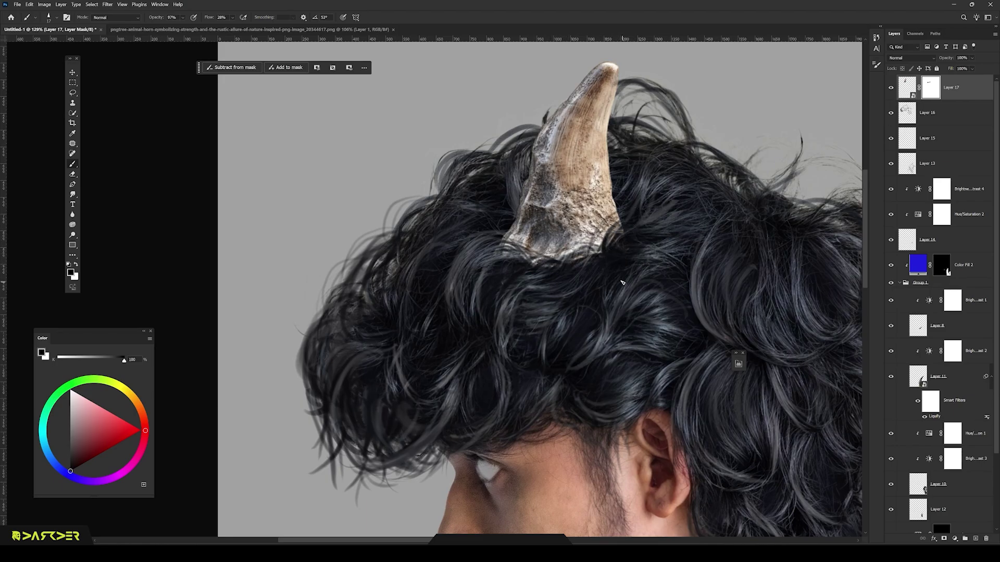
# - Convert the masked horn layer into a single smart object, merging its layer mask
pyautogui.scroll(-5, 623, 283)
pyautogui.scroll(6, 610, 256)
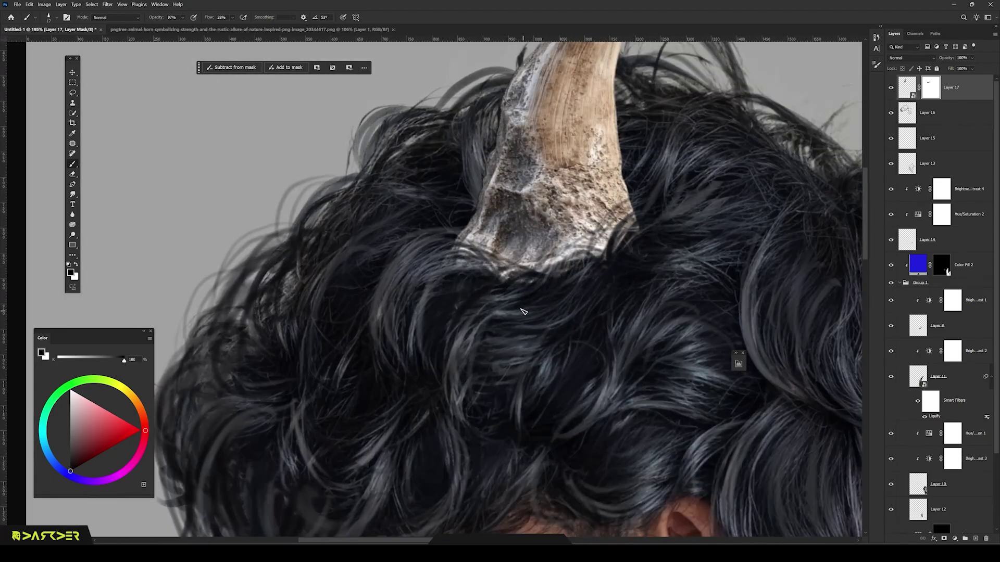
pyautogui.scroll(-4, 587, 301)
pyautogui.rightClick(958, 87)
pyautogui.click(958, 203)
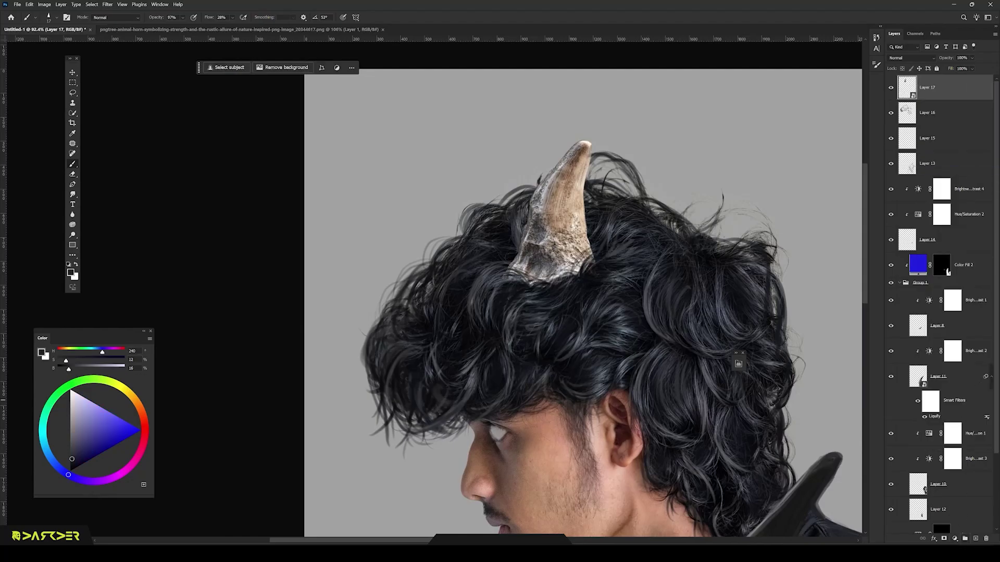
# - Clip a Brightness/Contrast adjustment to the horn, with contrast 22 and slightly reduced brightness
pyautogui.click(954, 539)
pyautogui.click(960, 424)
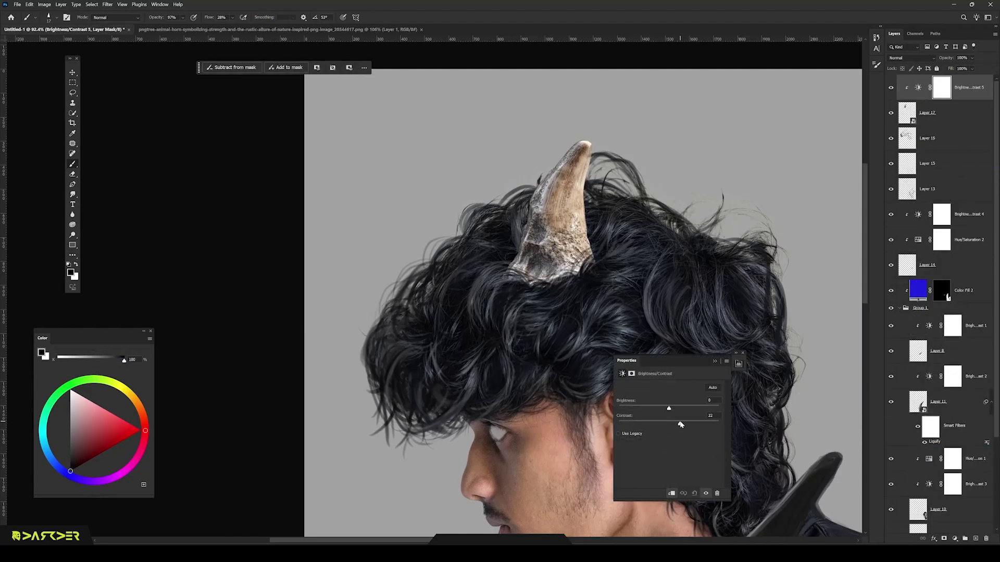
pyautogui.moveTo(669, 408)
pyautogui.mouseDown()
pyautogui.moveTo(628, 408)
pyautogui.moveTo(666, 407)
pyautogui.mouseUp()
# - Add a clipped layer directly above the horn and paint a soft dark shadow over the horn's base with a round brush
pyautogui.click(969, 119)
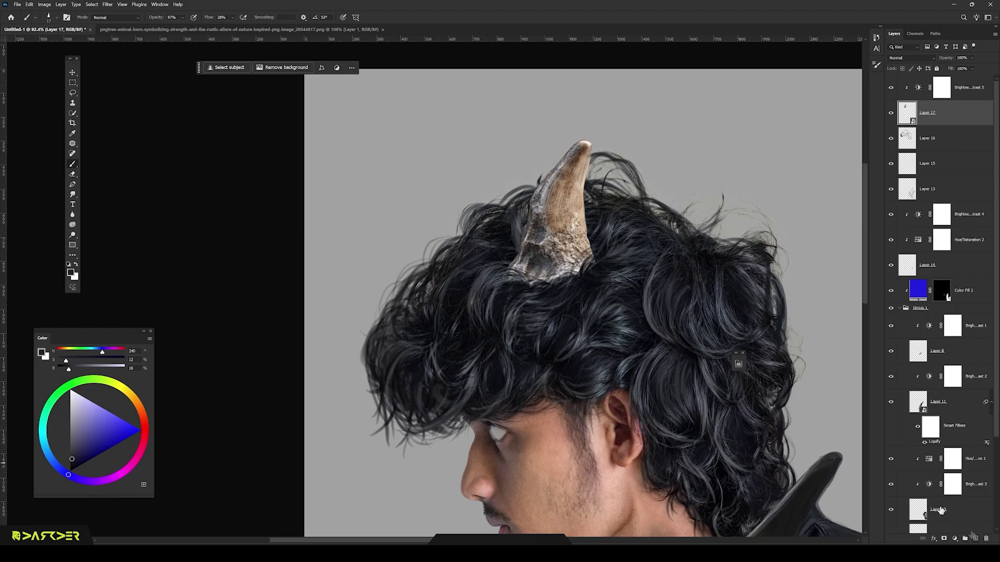
pyautogui.hotkey('ctrl', 'alt', 'shift', 'n')
pyautogui.hotkey('ctrl', 'alt', 'g')
pyautogui.rightClick(569, 324)
pyautogui.click(666, 421)
pyautogui.moveTo(602, 279)
pyautogui.mouseDown()
pyautogui.moveTo(511, 295)
pyautogui.moveTo(604, 224)
pyautogui.mouseUp()
pyautogui.scroll(-4, 610, 292)
pyautogui.scroll(4, 573, 266)
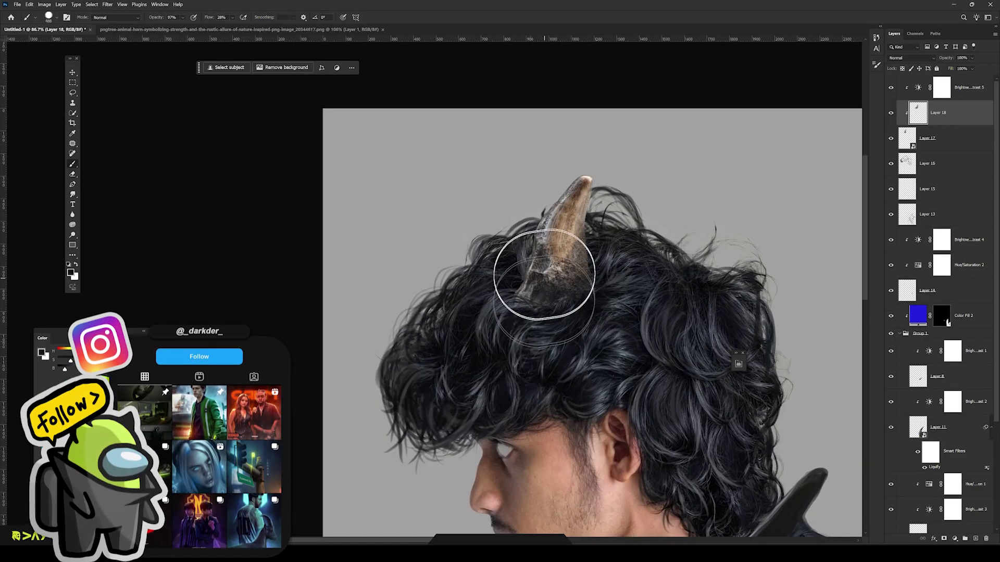
# - Paint lighter tones along the horn's front edge with colours sampled around its tip
pyautogui.scroll(3, 544, 274)
pyautogui.keyDown('alt'); pyautogui.click(607, 180); pyautogui.keyUp('alt')
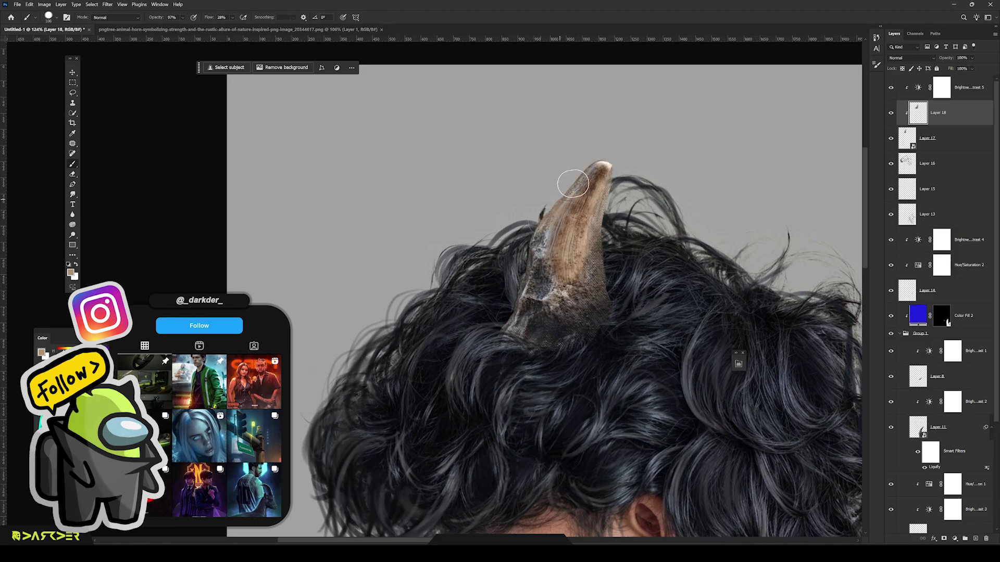
pyautogui.keyDown('alt'); pyautogui.click(598, 157); pyautogui.keyUp('alt')
pyautogui.moveTo(593, 167)
pyautogui.mouseDown()
pyautogui.moveTo(562, 189)
pyautogui.moveTo(515, 260)
pyautogui.mouseUp()
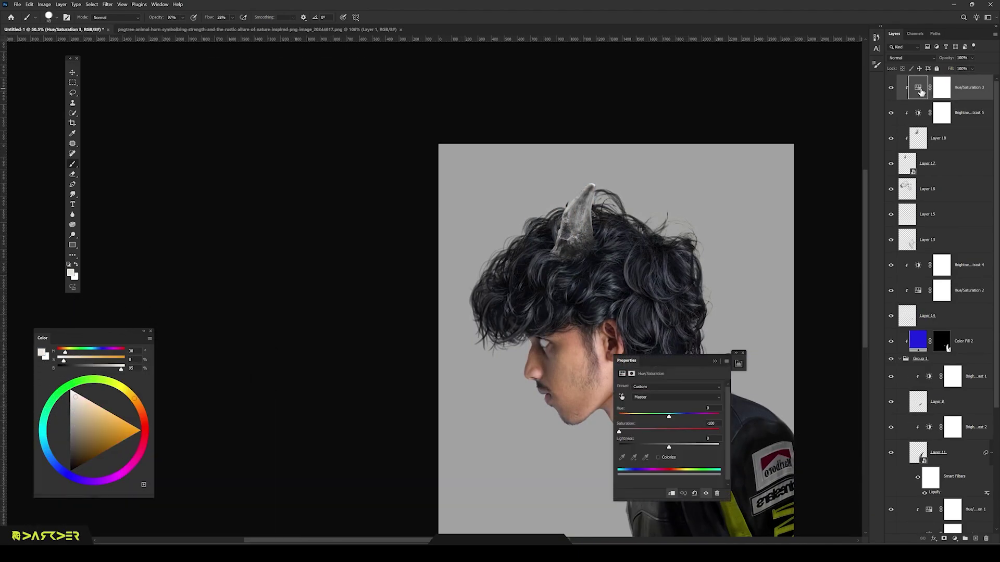
# - Set the horn's Hue/Saturation lightness to -22 and colorize the horn green
pyautogui.moveTo(669, 447)
pyautogui.mouseDown()
pyautogui.moveTo(658, 447)
pyautogui.moveTo(642, 418)
pyautogui.moveTo(659, 434)
pyautogui.mouseUp()
pyautogui.click(715, 362)
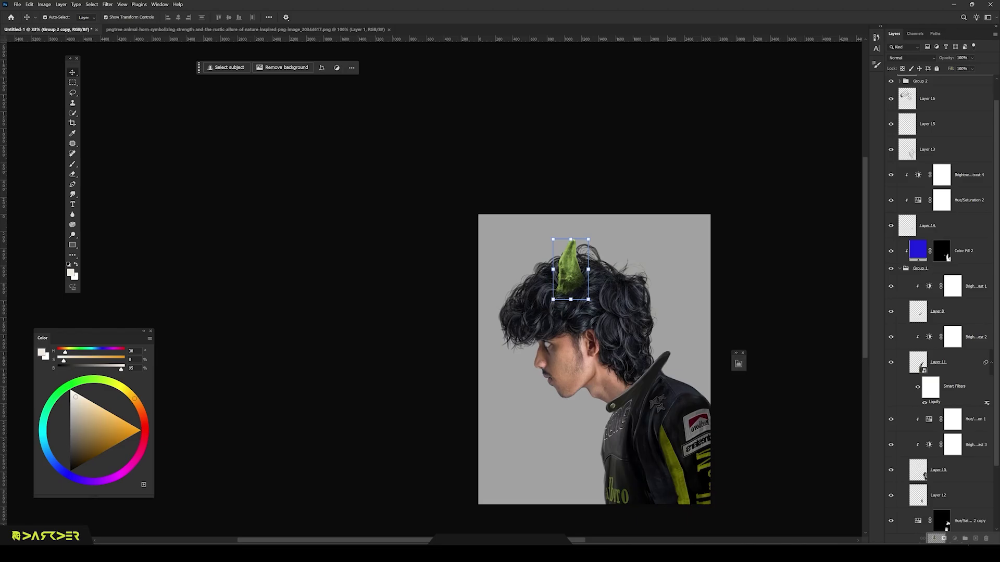
# - Move the merged horn copy below the portrait layer and place it in front of the first horn as the far-side horn
pyautogui.scroll(-3, 942, 417)
pyautogui.moveTo(951, 493); pyautogui.dragTo(951, 485)
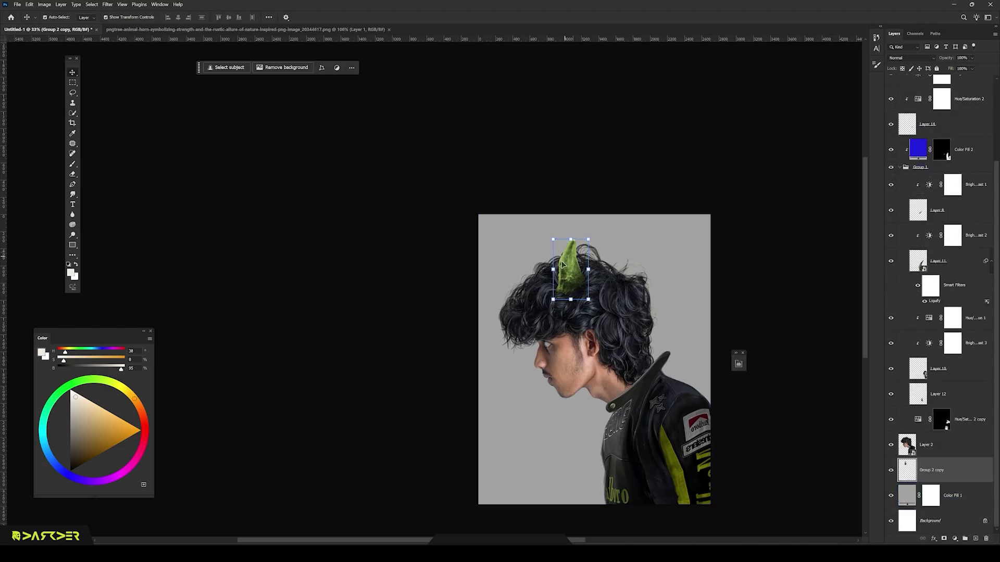
pyautogui.hotkey('ctrl', 't')
pyautogui.moveTo(571, 270); pyautogui.dragTo(552, 271)
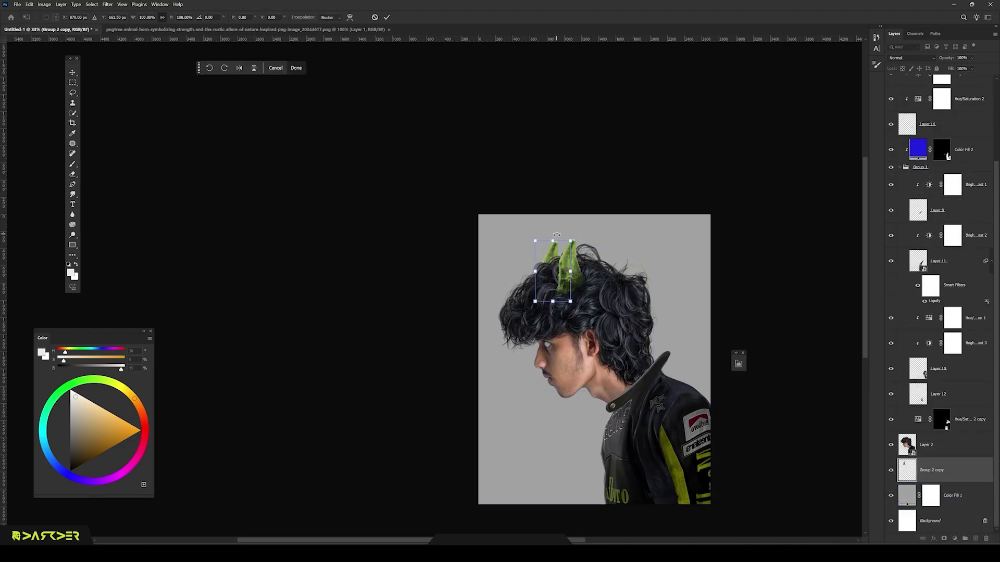
pyautogui.press('Return')
# - Darken the far-side horn with a clipped Hue/Saturation adjustment at lightness -60
pyautogui.click(954, 538)
pyautogui.click(962, 462)
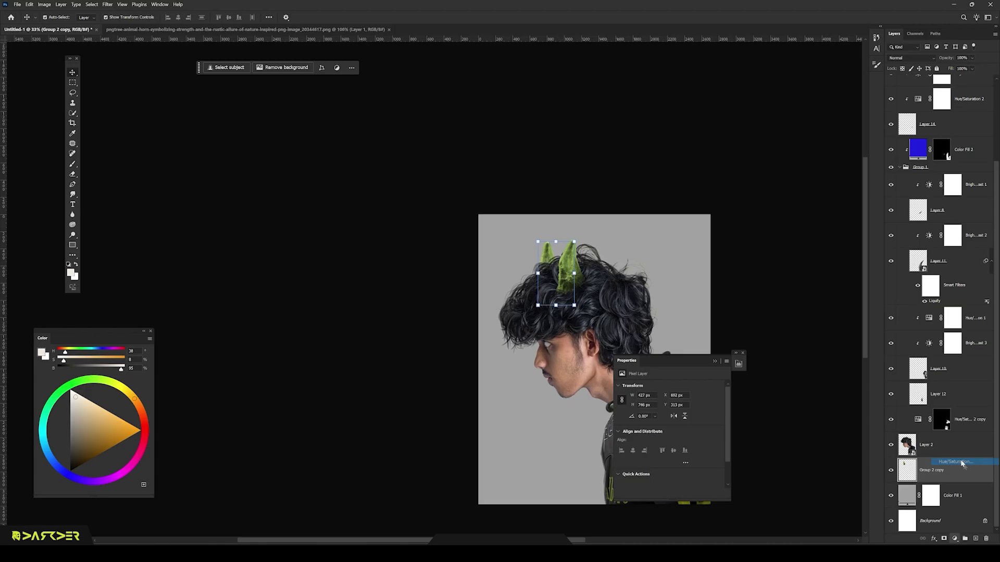
pyautogui.moveTo(668, 447); pyautogui.dragTo(658, 447)
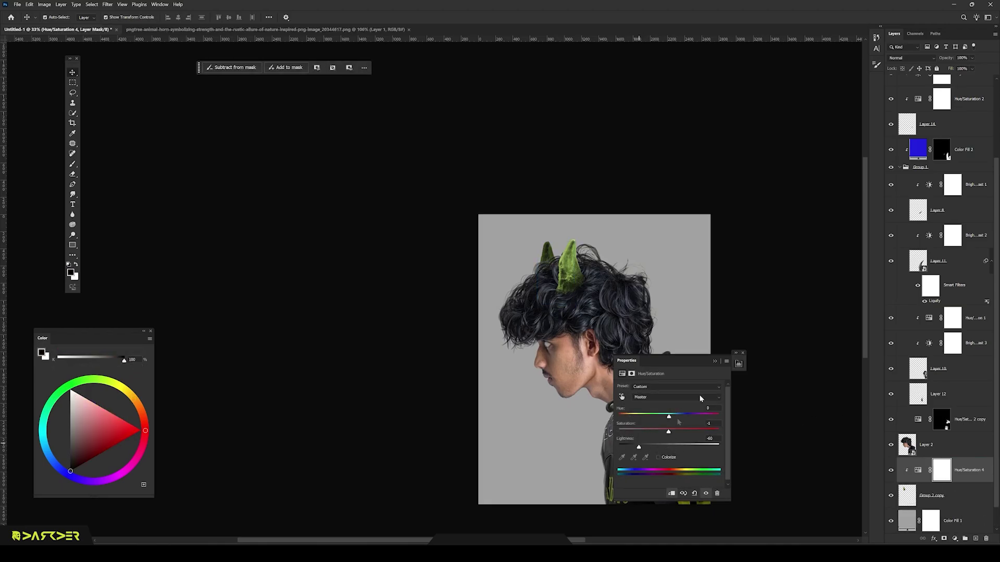
# - Add a clipped layer above the far-side horn's adjustment and sample a brush colour for painting on it
pyautogui.click(976, 539)
pyautogui.scroll(2, 576, 274)
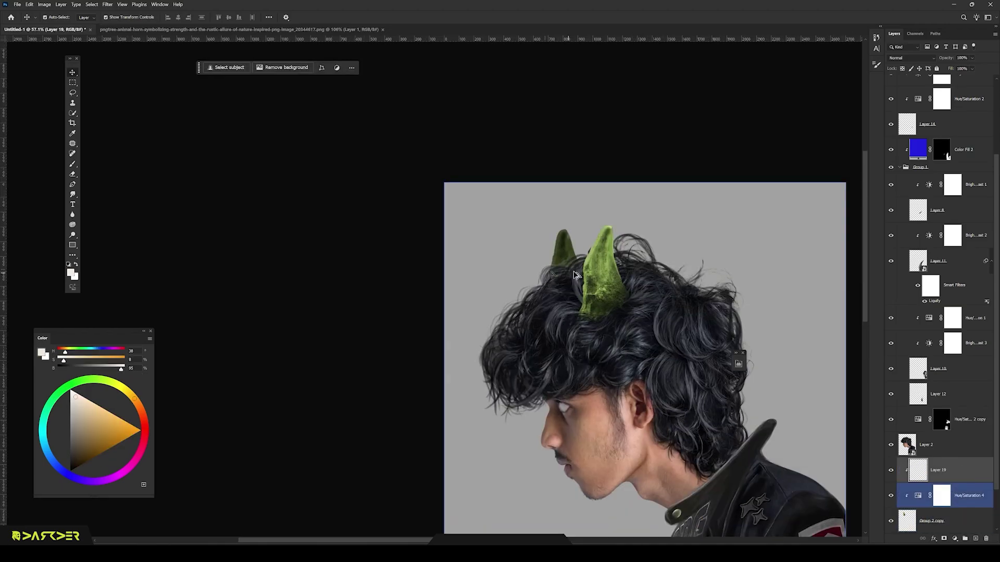
pyautogui.scroll(3, 576, 275)
pyautogui.press('b')
pyautogui.keyDown('alt'); pyautogui.click(513, 229); pyautogui.keyUp('alt')
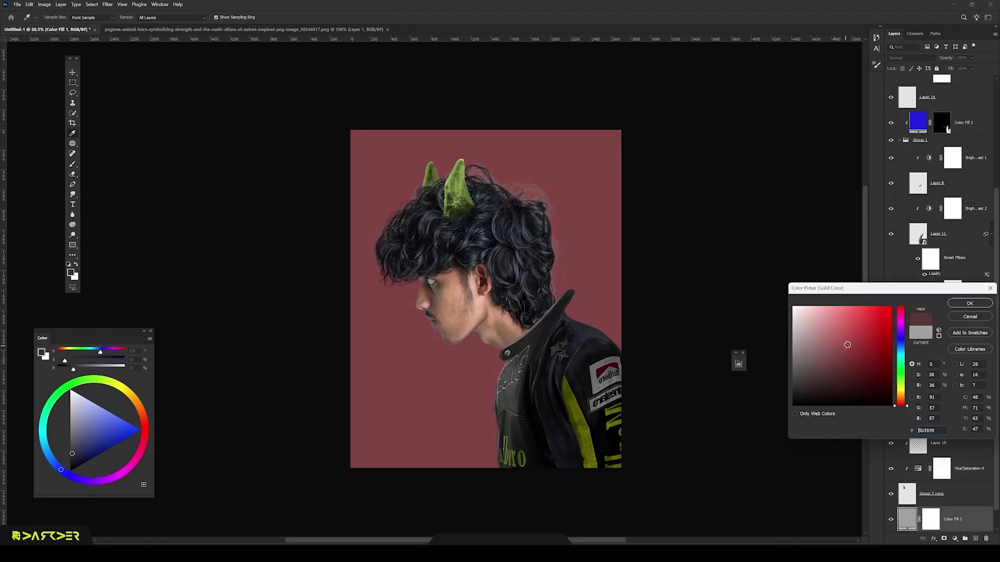
# - Change the background colour fill to red d70000
pyautogui.write('de1b1b')
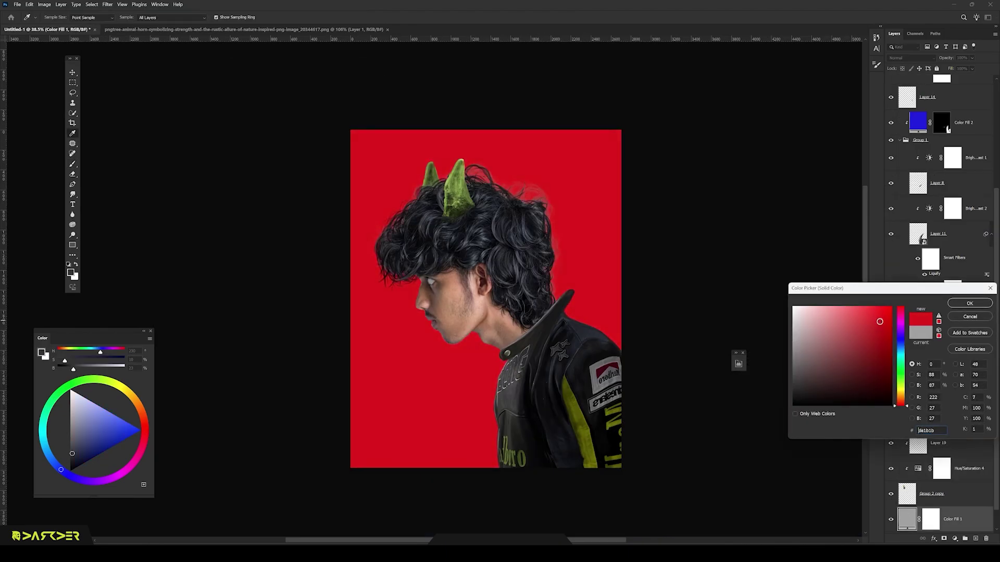
pyautogui.write('dc1515')
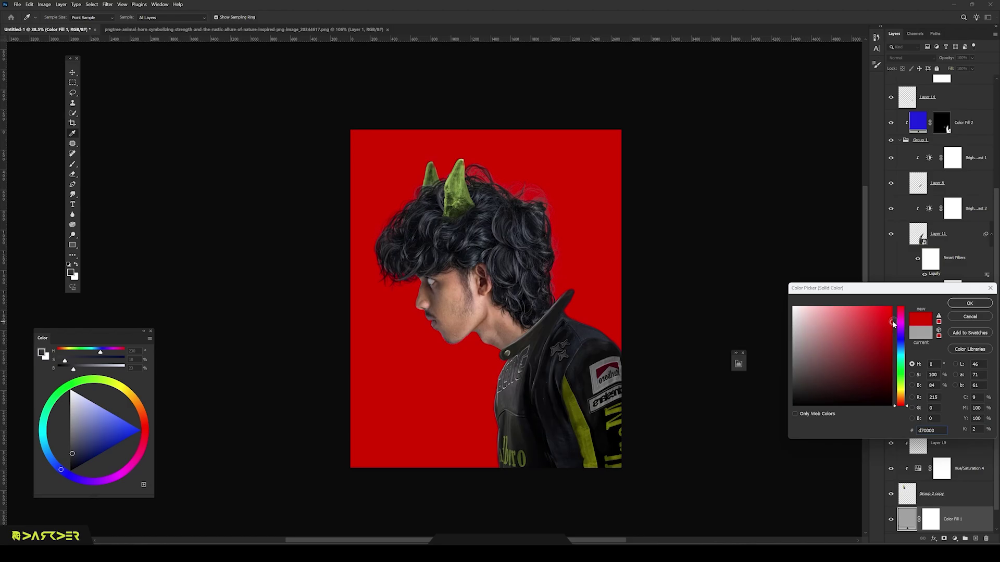
pyautogui.click(978, 307)
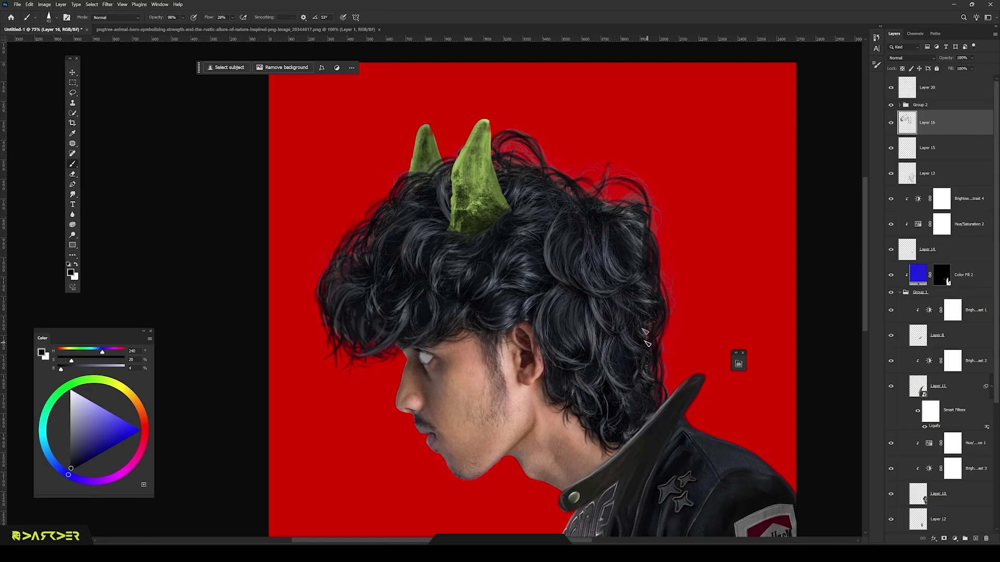
# - Paint loose dark strands around the back, crown and fringe on the hair strand layer, using sampled hair colours and different brushes
pyautogui.keyDown('alt'); pyautogui.click(646, 332); pyautogui.keyUp('alt')
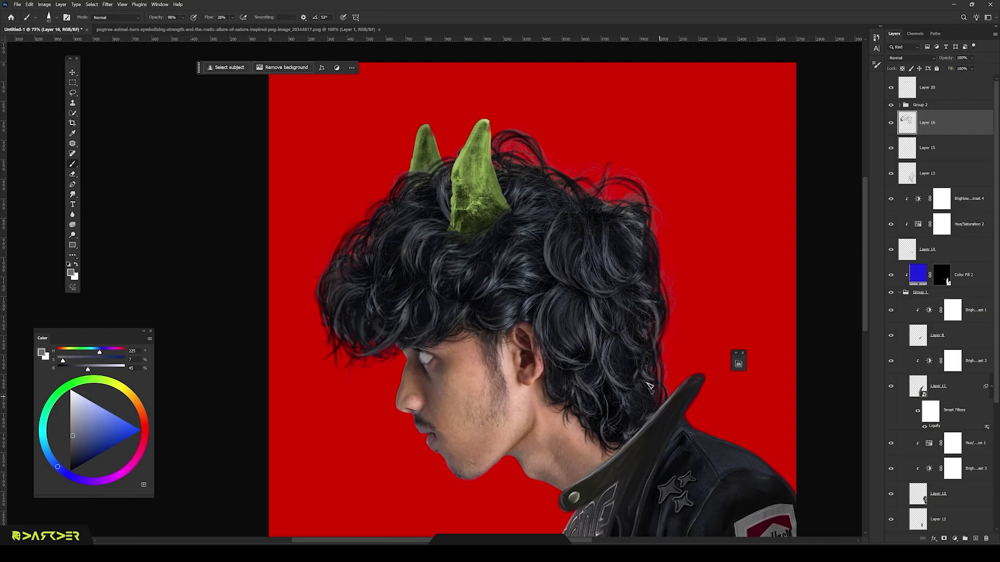
pyautogui.keyDown('alt'); pyautogui.click(652, 329); pyautogui.keyUp('alt')
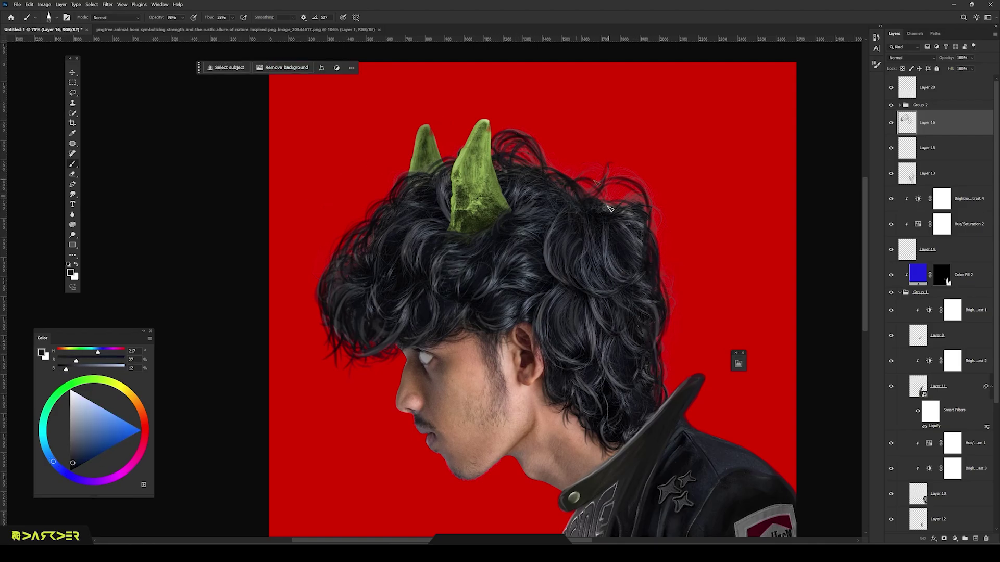
pyautogui.keyDown('alt'); pyautogui.click(558, 231); pyautogui.keyUp('alt')
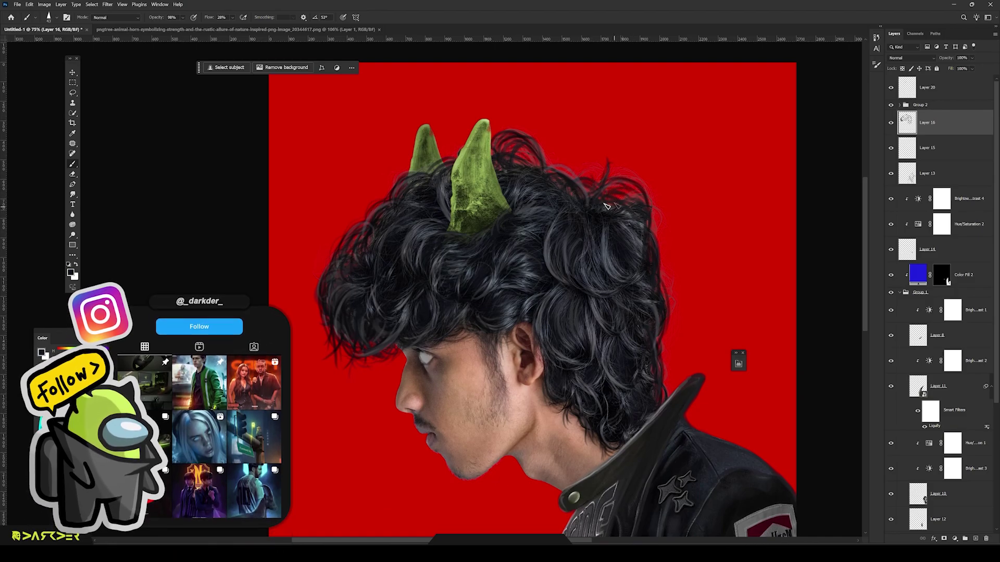
pyautogui.keyDown('alt'); pyautogui.click(608, 255); pyautogui.keyUp('alt')
pyautogui.keyDown('alt'); pyautogui.click(627, 270); pyautogui.keyUp('alt')
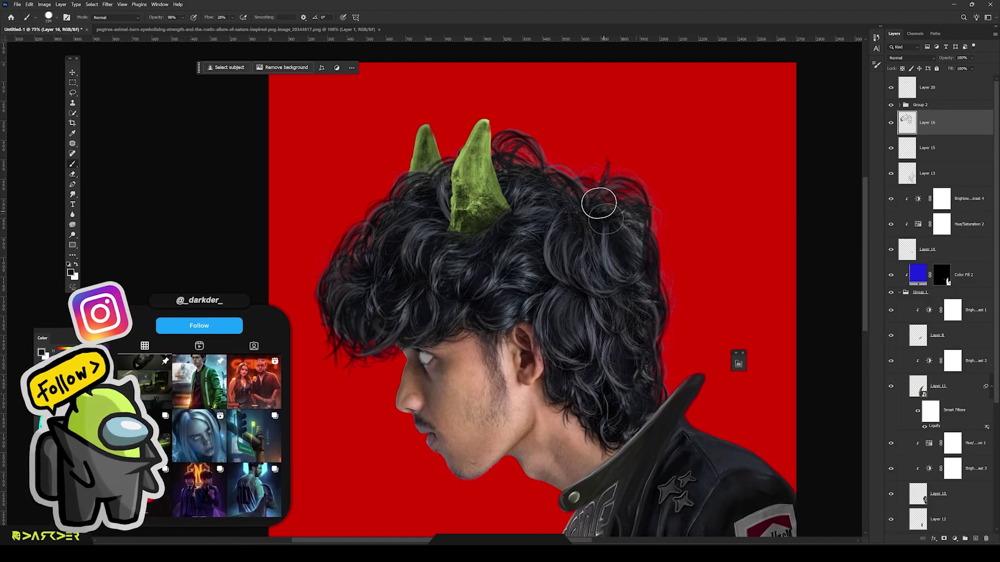
pyautogui.rightClick(438, 298)
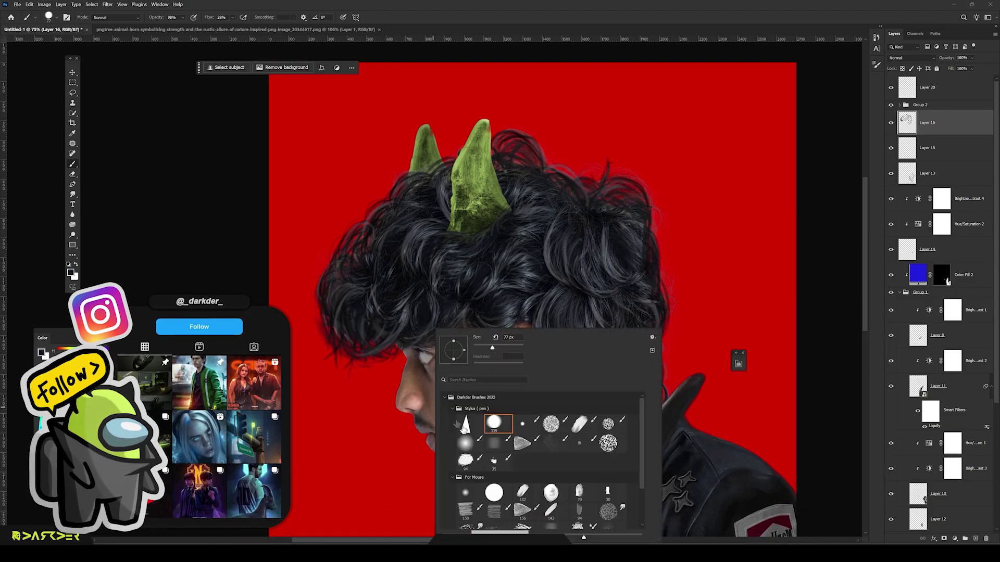
pyautogui.doubleClick(520, 459)
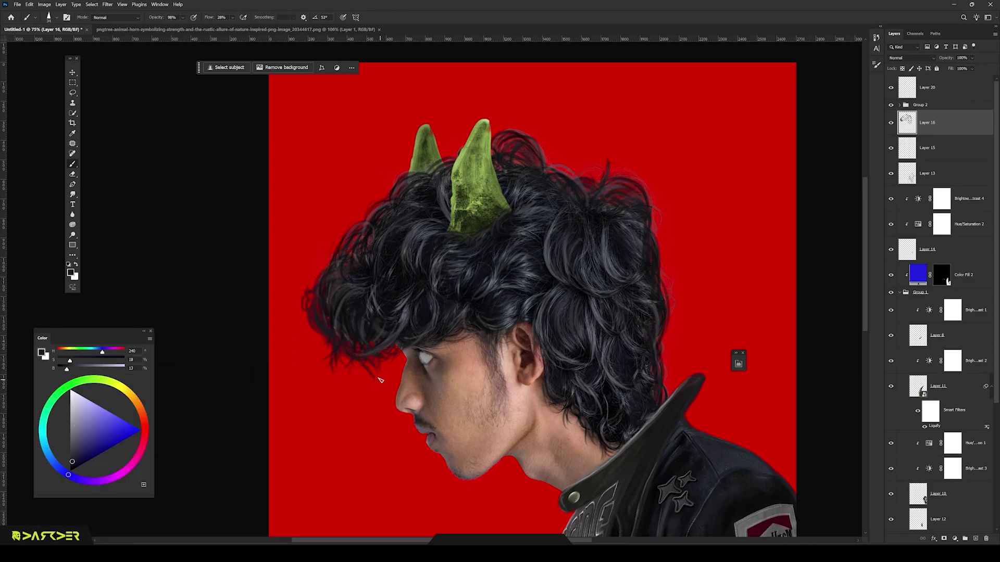
# - Paint the ear into a pointed elf shape, shading its inside and outer rim with sampled skin tones
pyautogui.keyDown('alt'); pyautogui.click(469, 412); pyautogui.keyUp('alt')
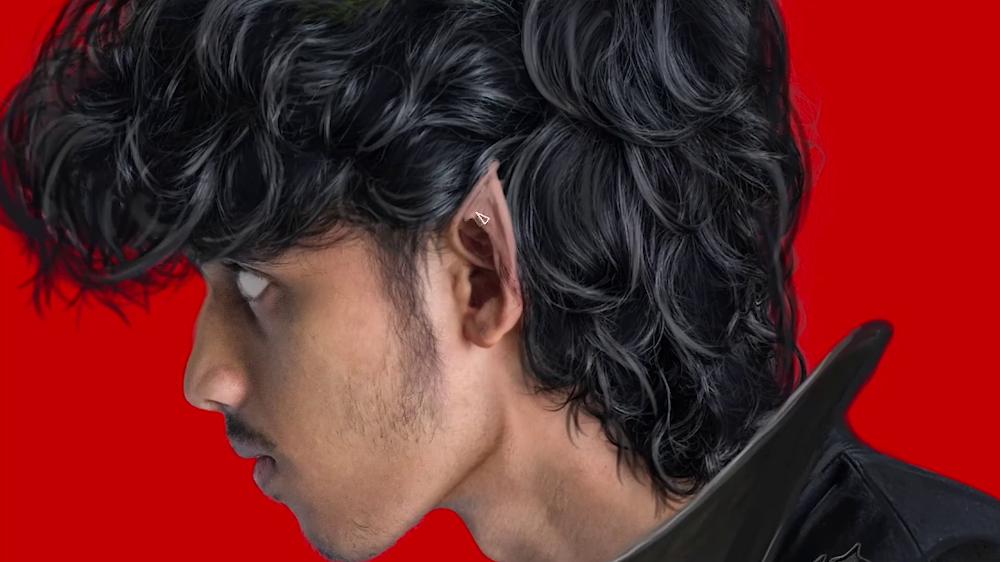
pyautogui.keyDown('alt'); pyautogui.click(478, 227); pyautogui.keyUp('alt')
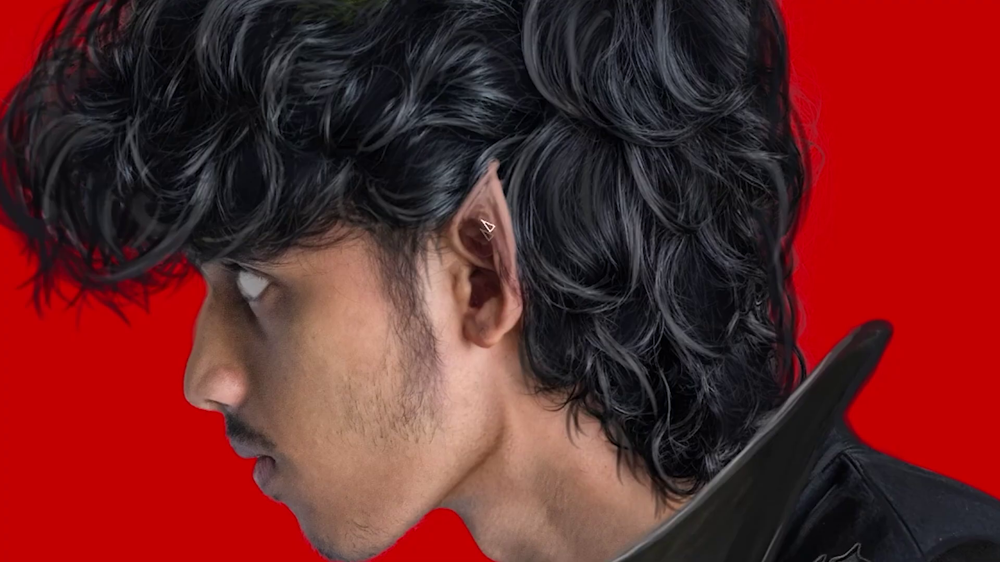
pyautogui.keyDown('alt'); pyautogui.click(465, 249); pyautogui.keyUp('alt')
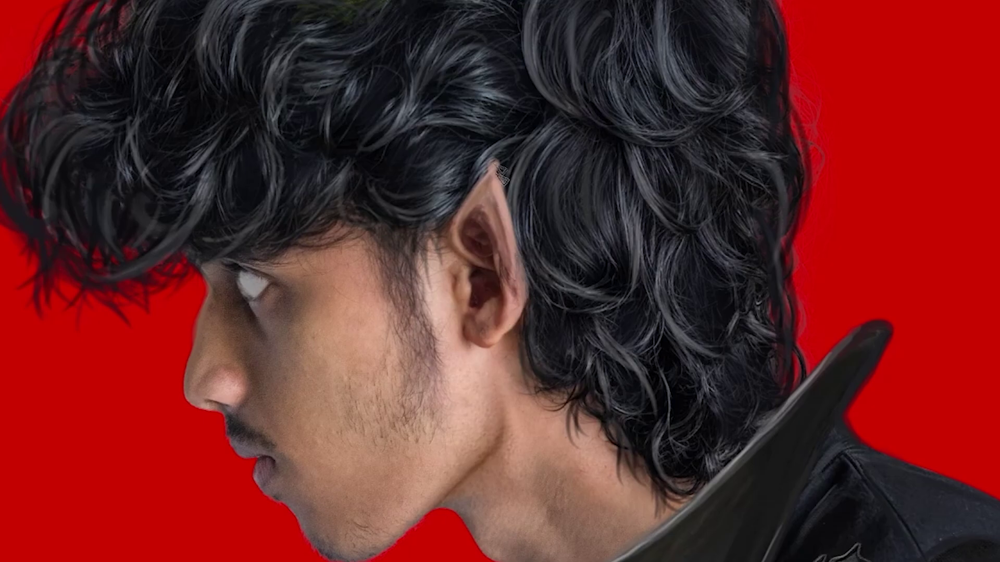
pyautogui.moveTo(492, 199)
pyautogui.mouseDown()
pyautogui.moveTo(521, 250)
pyautogui.moveTo(526, 305)
pyautogui.moveTo(522, 242)
pyautogui.mouseUp()
pyautogui.keyDown('alt'); pyautogui.click(513, 297); pyautogui.keyUp('alt')
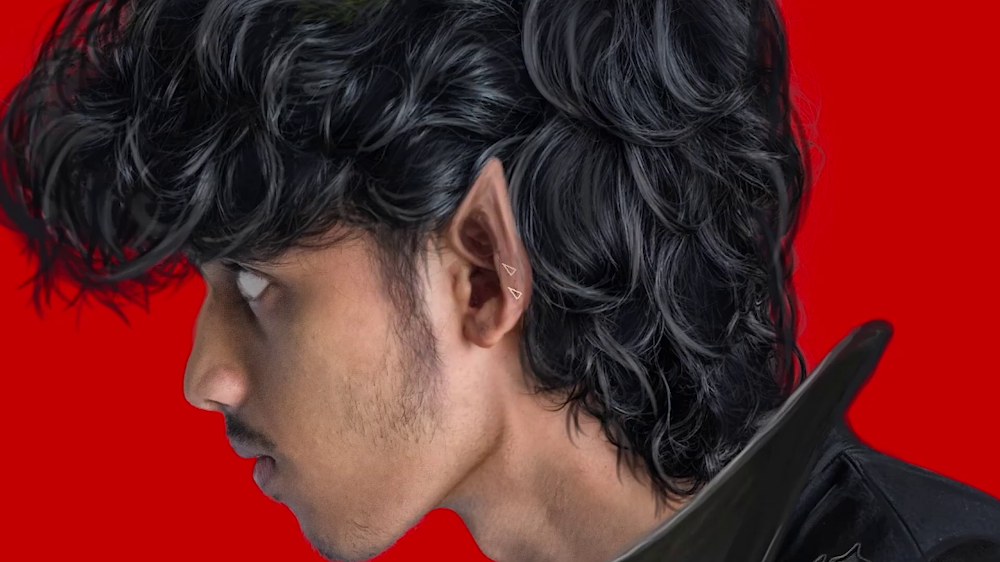
pyautogui.keyDown('alt'); pyautogui.click(479, 266); pyautogui.keyUp('alt')
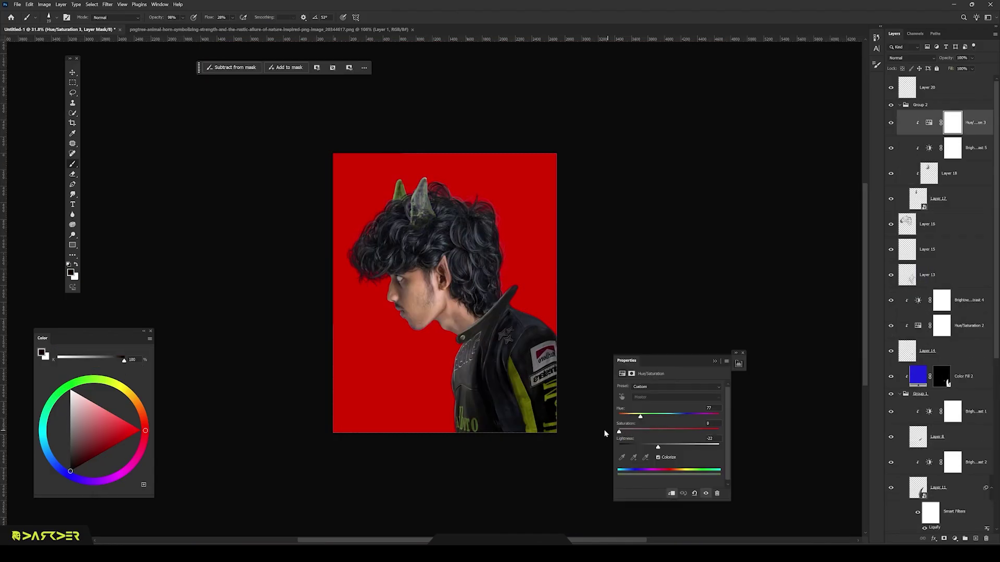
# - Adjust the front horn's Hue/Saturation to a lighter neutral grey and add a clipped layer above that adjustment
pyautogui.moveTo(658, 446); pyautogui.dragTo(672, 432)
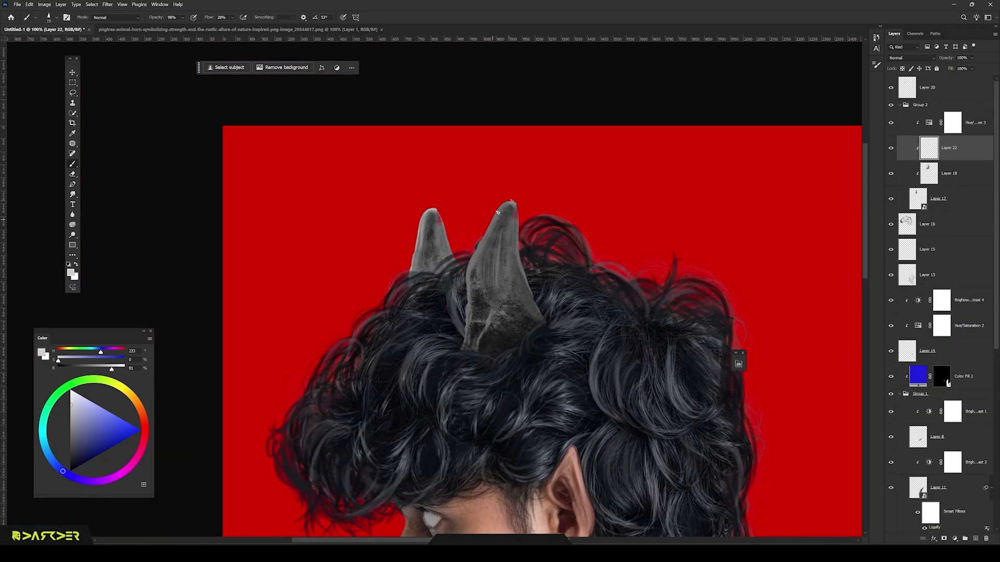
pyautogui.click(980, 131)
pyautogui.hotkey('ctrl', 'shift', 'alt', 'n')
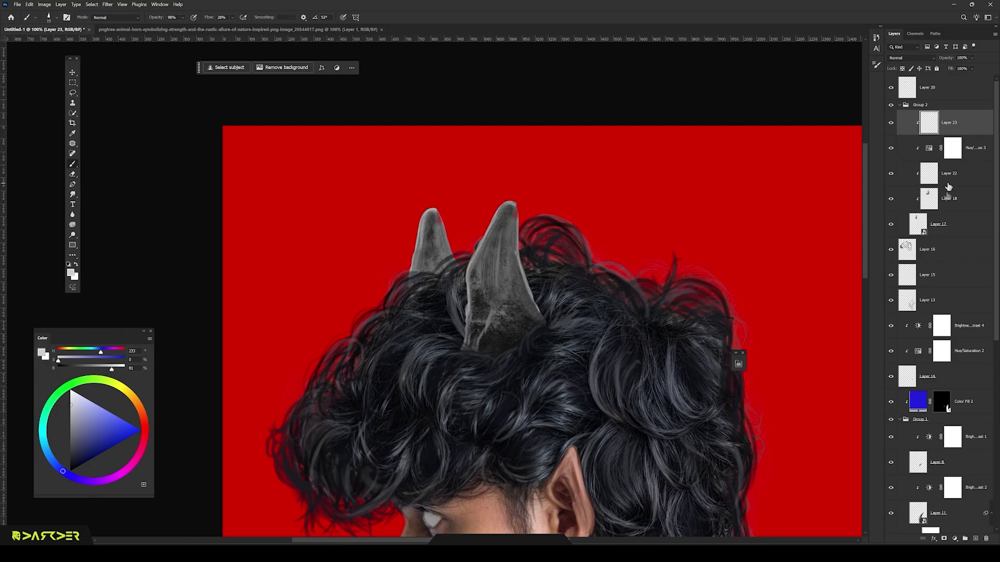
# - Paint light grey highlight strands through the curls on the hair strand layer
pyautogui.click(937, 249)
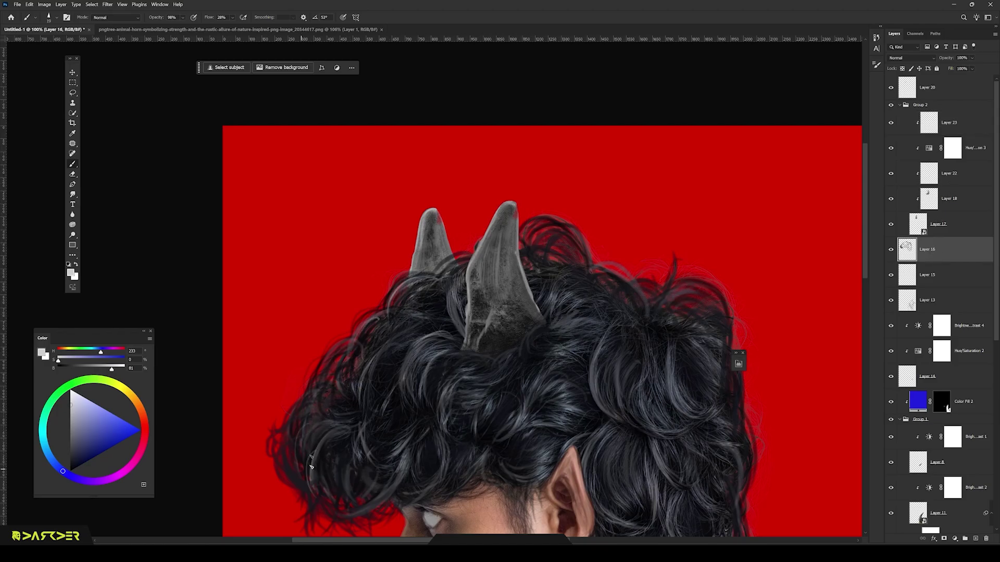
pyautogui.moveTo(347, 472); pyautogui.dragTo(370, 367)
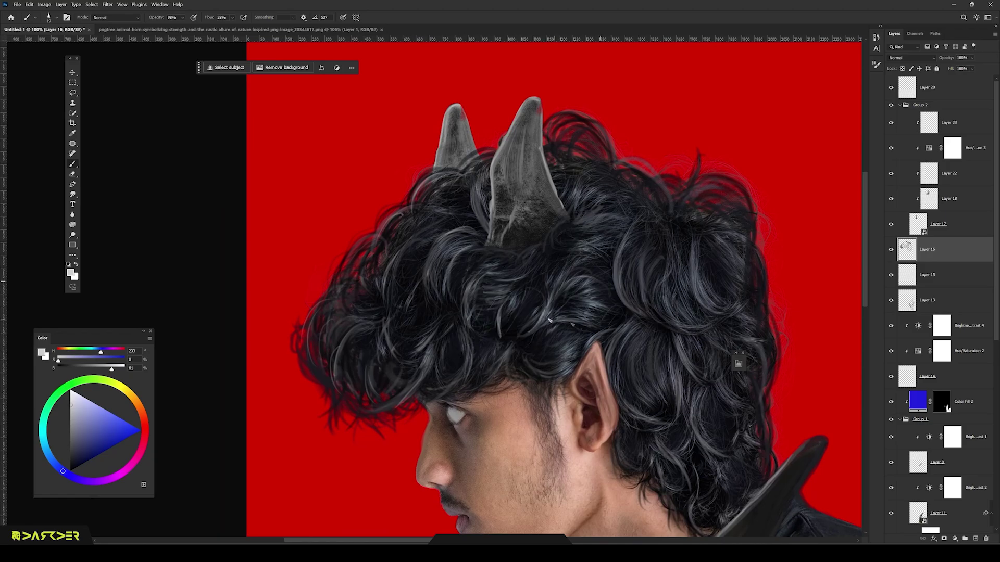
pyautogui.scroll(-2, 620, 435)
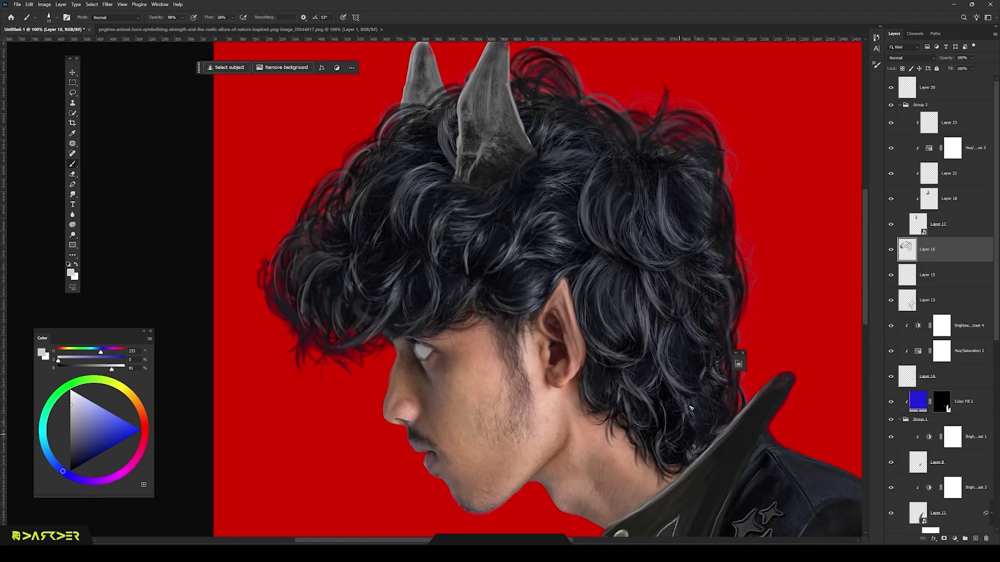
pyautogui.scroll(4, 693, 307)
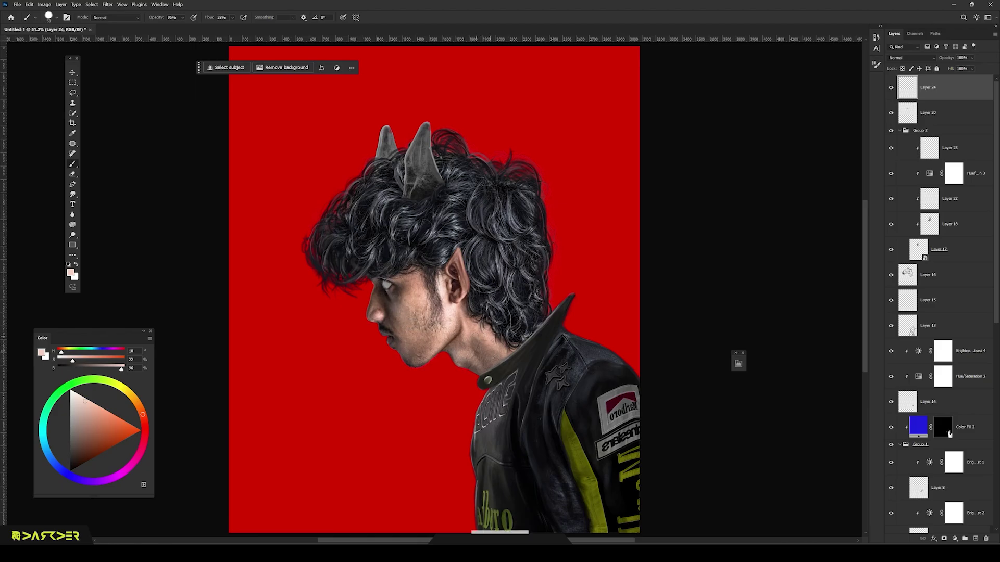
# - Touch up the portrait's face and neck edges on the topmost layer with sampled skin tones
pyautogui.keyDown('alt'); pyautogui.click(457, 321); pyautogui.keyUp('alt')
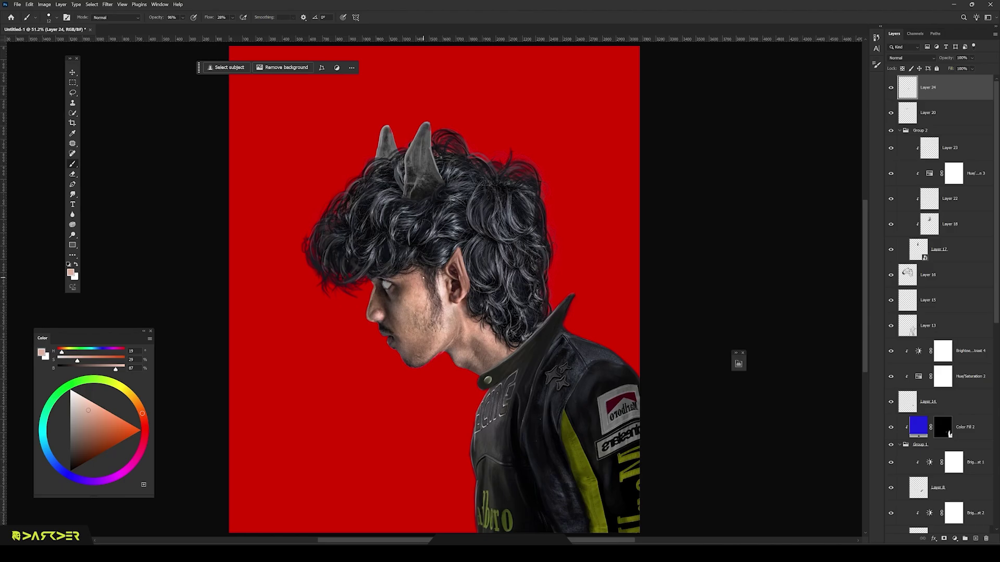
pyautogui.keyDown('alt'); pyautogui.click(412, 363); pyautogui.keyUp('alt')
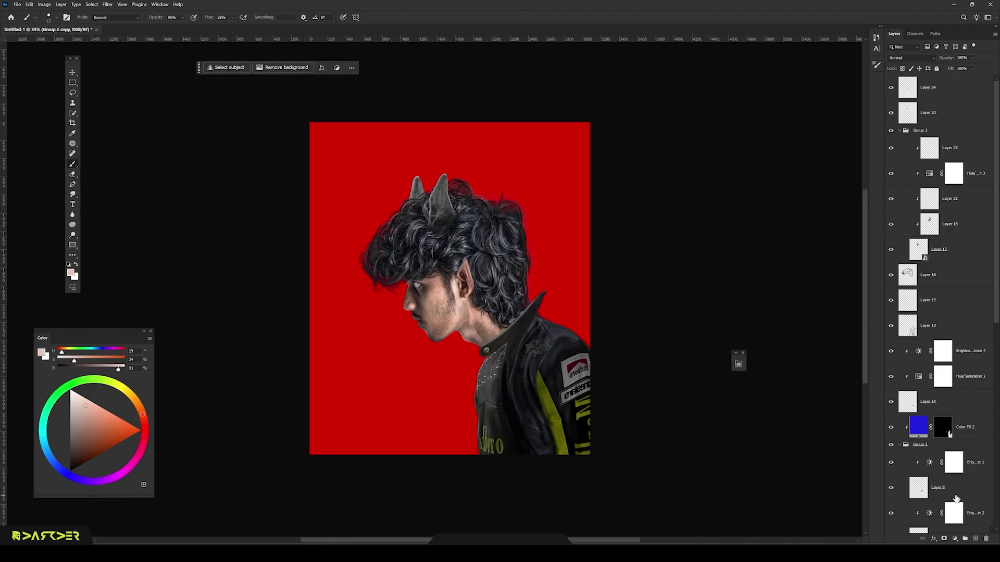
# - Group all the portrait layers above the red fill, then duplicate the group and merge the copy into one layer
pyautogui.hotkey('ctrl', 'alt', 'a')
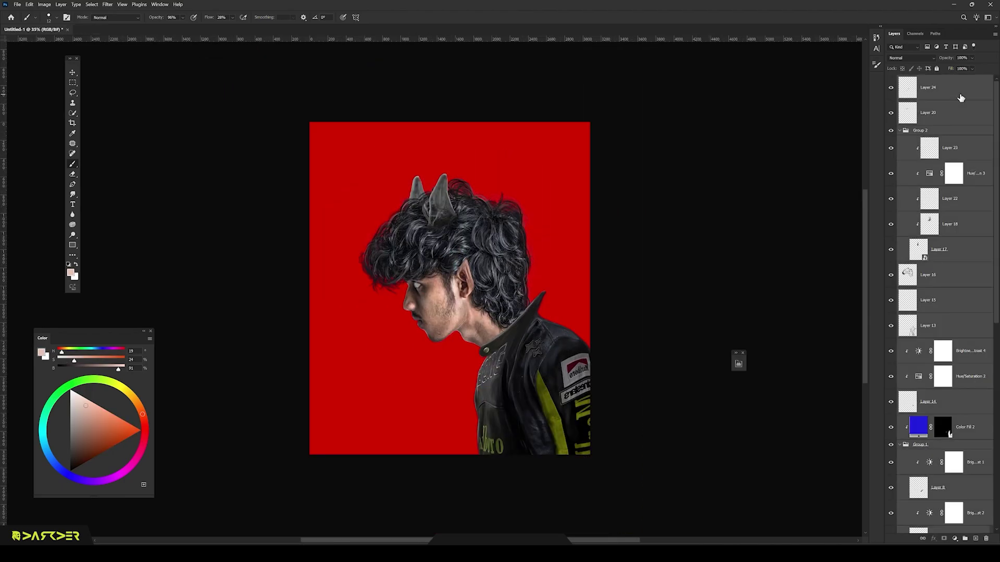
pyautogui.hotkey('ctrl', 'g')
pyautogui.hotkey('ctrl', 'j')
pyautogui.hotkey('ctrl', 'e')
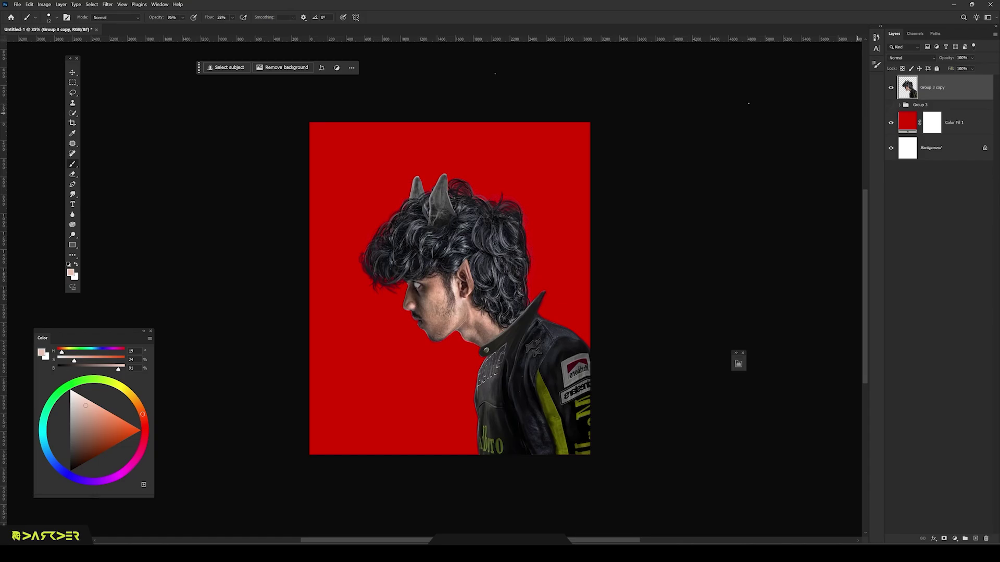
# - Transform the merged portrait to about 106% scale, tilt it about 5° counter-clockwise and shift it slightly
pyautogui.hotkey('ctrl', 't')
pyautogui.moveTo(474, 174)
pyautogui.mouseDown()
pyautogui.moveTo(474, 148)
pyautogui.moveTo(487, 176)
pyautogui.moveTo(460, 165)
pyautogui.mouseUp()
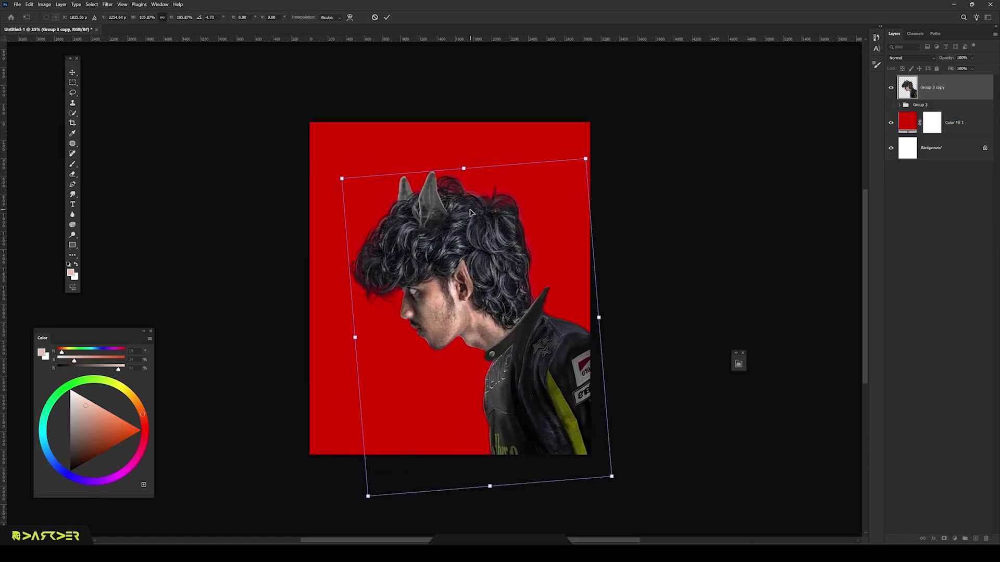
pyautogui.press('Return')
# - Add a Hue/Saturation adjustment clipped to the merged portrait, with Colorize enabled and the hue shifted to red
pyautogui.click(954, 539)
pyautogui.click(953, 459)
pyautogui.click(671, 493)
pyautogui.click(659, 457)
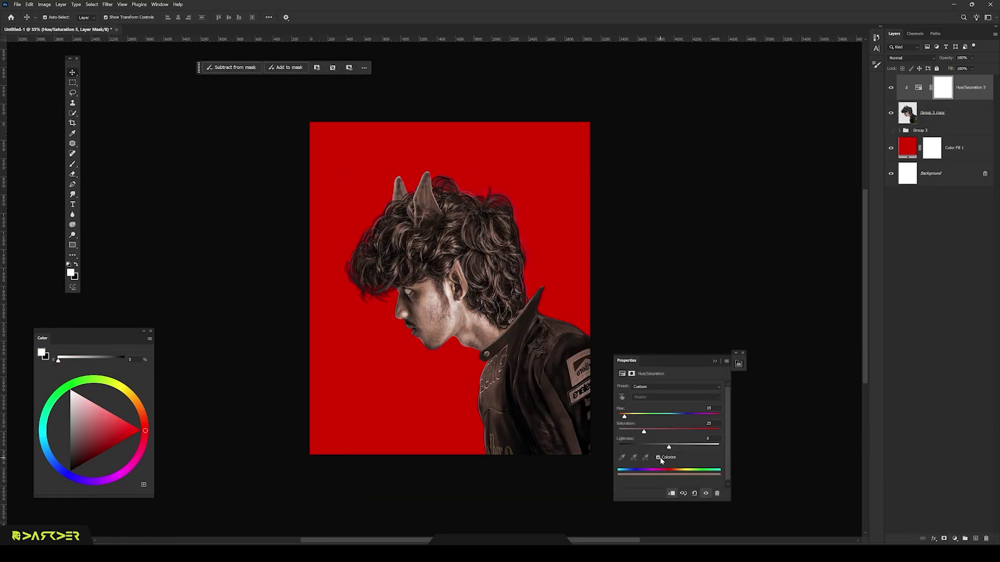
pyautogui.moveTo(624, 417); pyautogui.dragTo(619, 416)
pyautogui.click(738, 364)
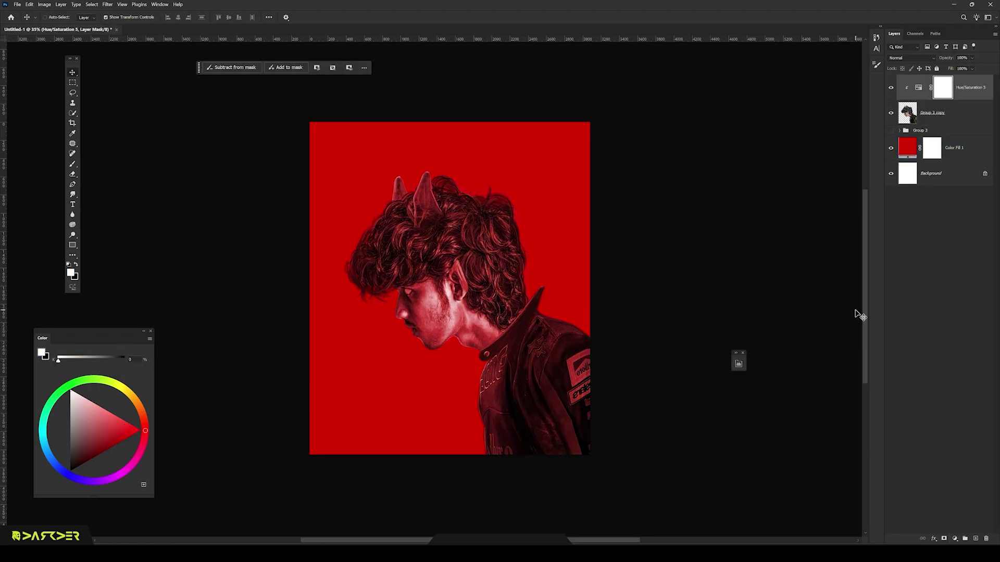
# - Invert the Hue/Saturation mask to black and brush the red tint in over the back of the hair and shoulder
pyautogui.hotkey('ctrl', 'i')
pyautogui.scroll(2, 549, 333)
pyautogui.press('b')
pyautogui.rightClick(464, 307)
pyautogui.doubleClick(523, 400)
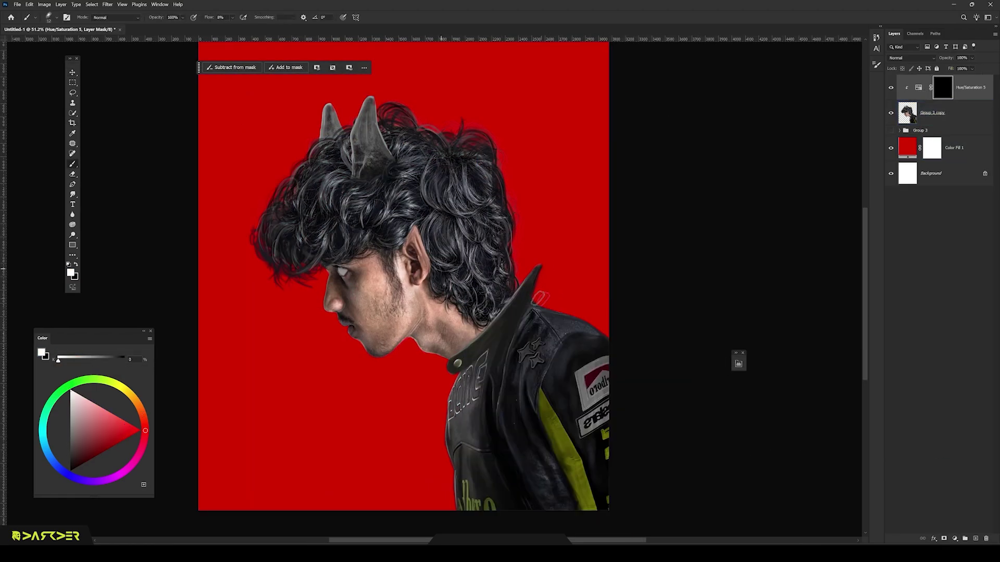
pyautogui.moveTo(542, 295); pyautogui.dragTo(575, 346)
pyautogui.press('x')
pyautogui.scroll(-2, 518, 328)
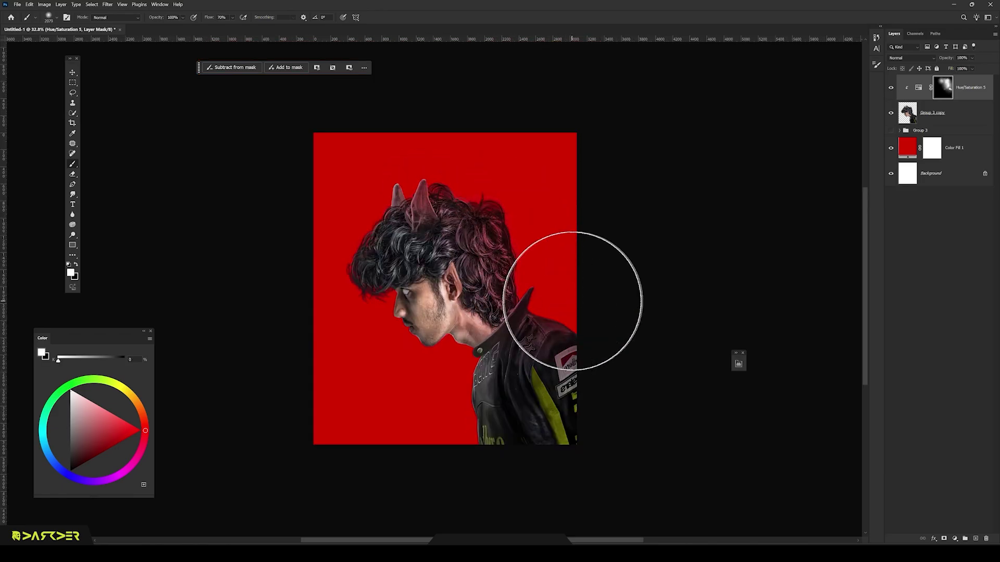
# - Extend the red tint on the Hue/Saturation mask across the front hair and jacket with a larger soft brush
pyautogui.moveTo(422, 235)
pyautogui.mouseDown()
pyautogui.moveTo(382, 228)
pyautogui.moveTo(339, 273)
pyautogui.moveTo(350, 301)
pyautogui.moveTo(454, 307)
pyautogui.moveTo(443, 325)
pyautogui.moveTo(516, 364)
pyautogui.moveTo(469, 390)
pyautogui.moveTo(515, 404)
pyautogui.moveTo(475, 411)
pyautogui.moveTo(496, 436)
pyautogui.moveTo(462, 418)
pyautogui.moveTo(529, 408)
pyautogui.mouseUp()
pyautogui.scroll(1, 285, 121)
pyautogui.press(']')
pyautogui.press(']')
pyautogui.press(']')
pyautogui.press(']')
pyautogui.press(']')
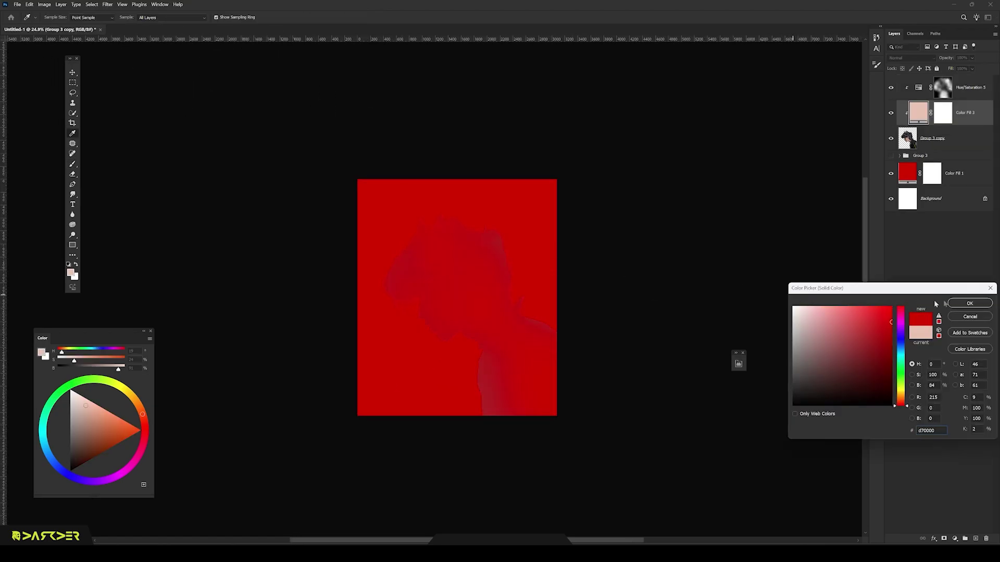
# - Set the clipped solid colour fill above the portrait to #d70000 and its blend mode to Hard Light
pyautogui.press('Return')
pyautogui.click(911, 57)
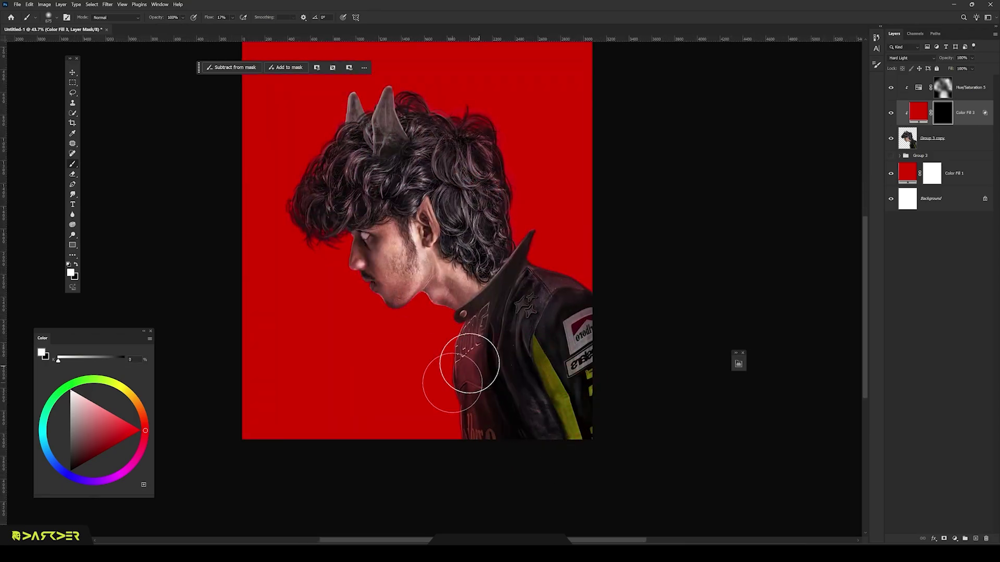
# - Brush the red fill's mask to shape the glow along the jacket front, face and front hair
pyautogui.press('x')
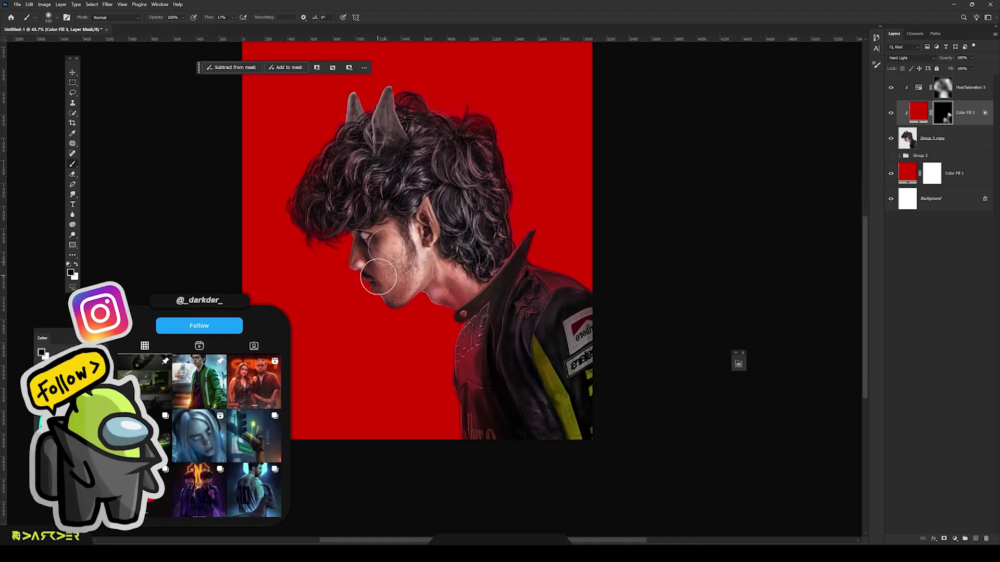
pyautogui.moveTo(330, 188); pyautogui.dragTo(360, 245)
pyautogui.moveTo(527, 278)
pyautogui.mouseDown()
pyautogui.moveTo(487, 286)
pyautogui.moveTo(480, 222)
pyautogui.moveTo(363, 319)
pyautogui.mouseUp()
pyautogui.press('x')
# - Brush the mask of a clipped Curves adjustment to darken the hair across the crown, fringe and back
pyautogui.scroll(-3, 454, 313)
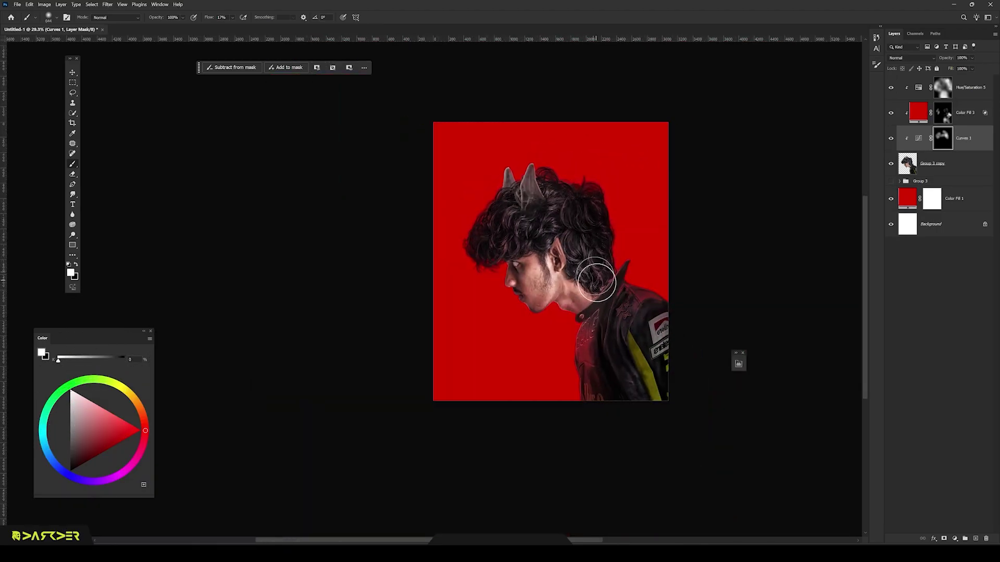
pyautogui.scroll(3, 502, 238)
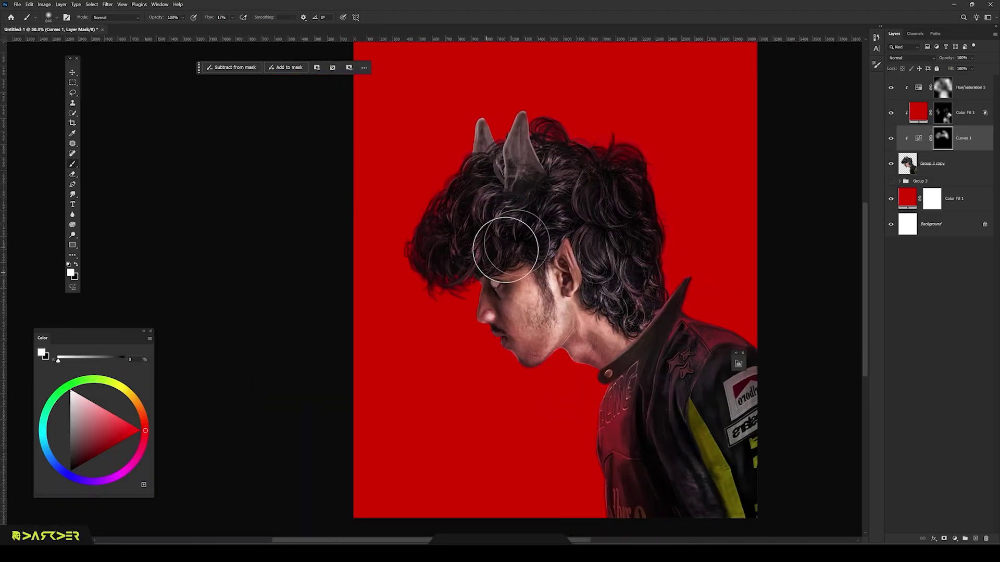
pyautogui.scroll(-3, 623, 197)
pyautogui.scroll(4, 623, 196)
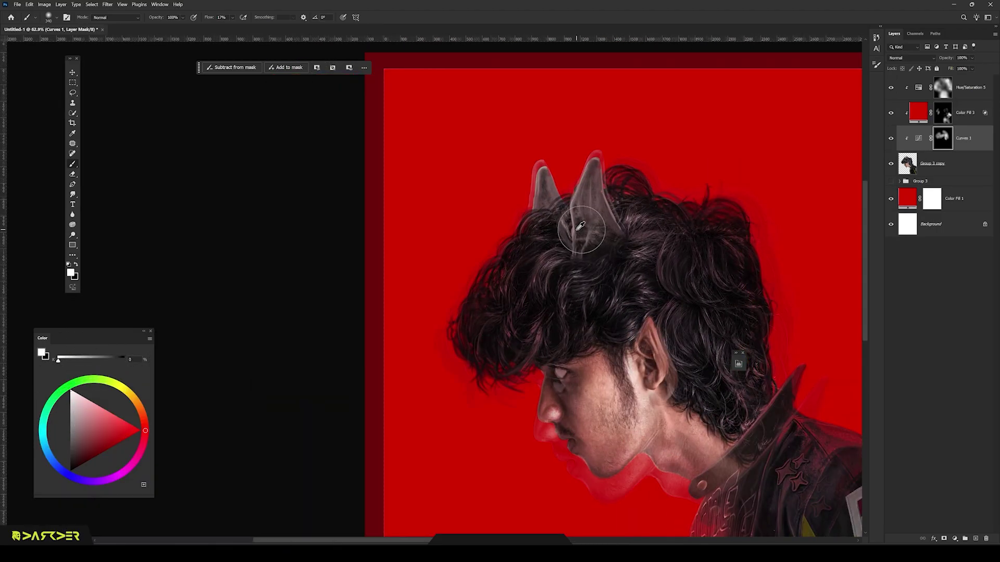
pyautogui.scroll(-3, 609, 346)
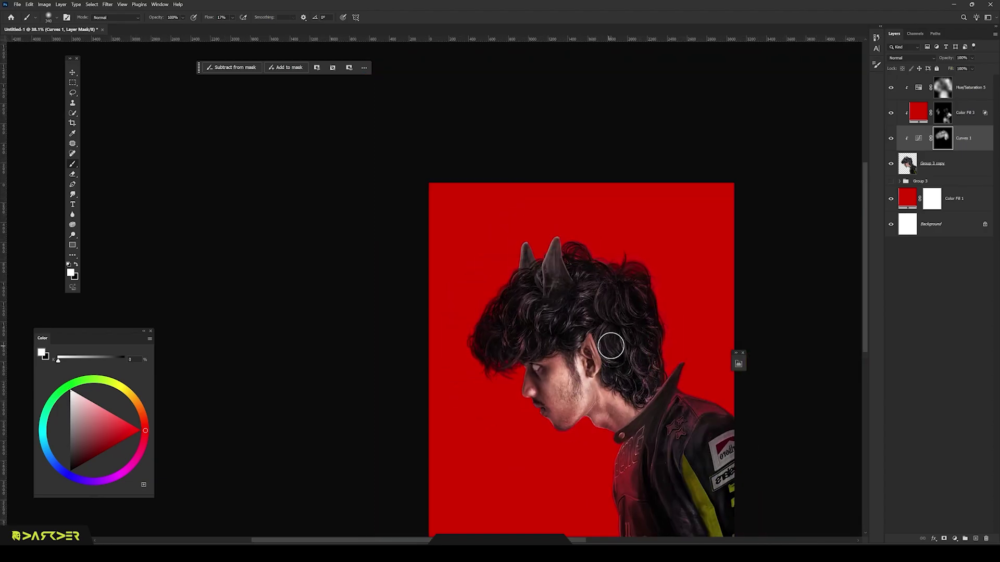
# - Create a new top layer and start painting fine highlights over the portrait with a thin brush and sampled skin tones
pyautogui.scroll(3, 300, 373)
pyautogui.hotkey('ctrl', 'shift', 'alt', 'n')
pyautogui.rightClick(391, 321)
pyautogui.doubleClick(458, 427)
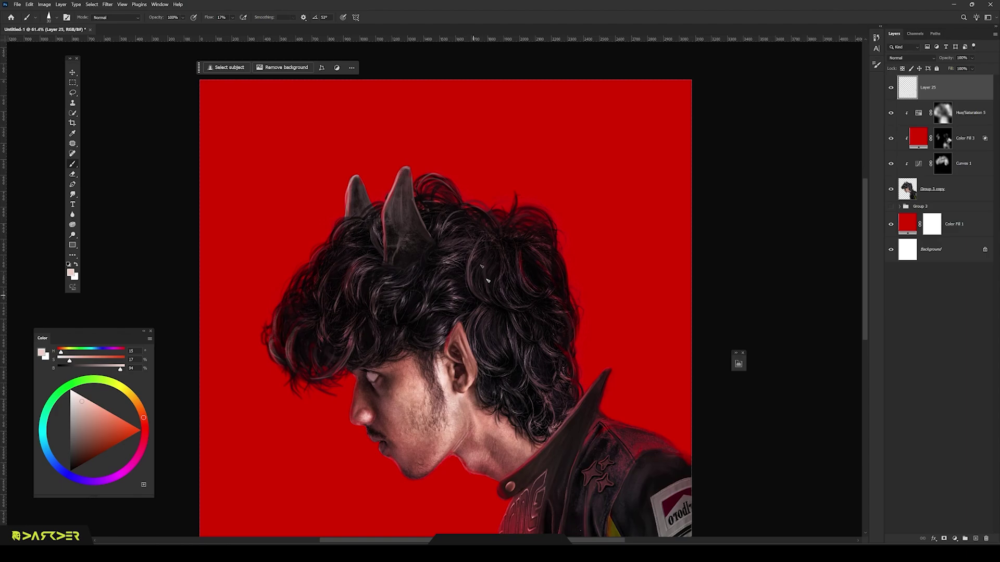
pyautogui.keyDown('alt'); pyautogui.click(453, 333); pyautogui.keyUp('alt')
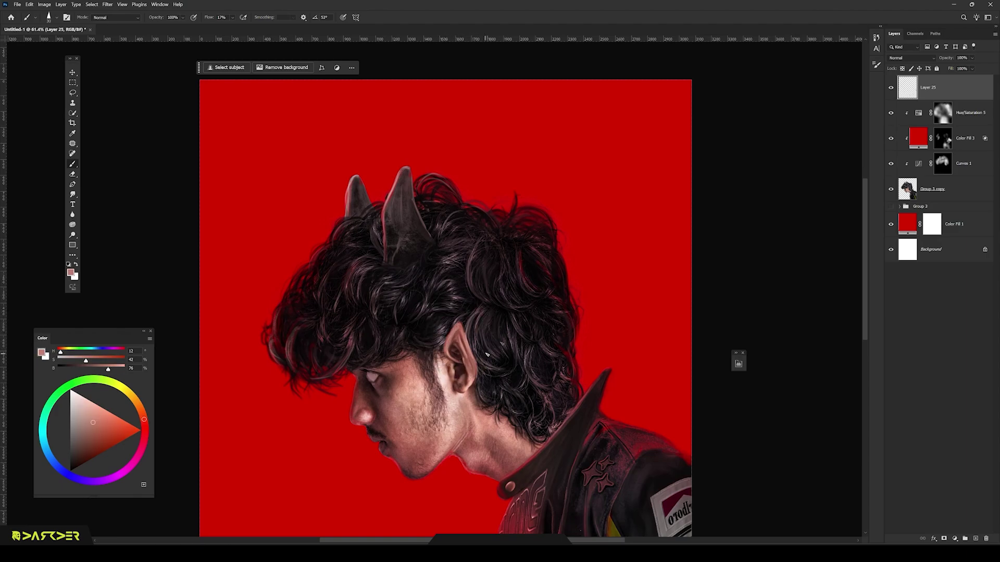
pyautogui.keyDown('alt'); pyautogui.click(568, 296); pyautogui.keyUp('alt')
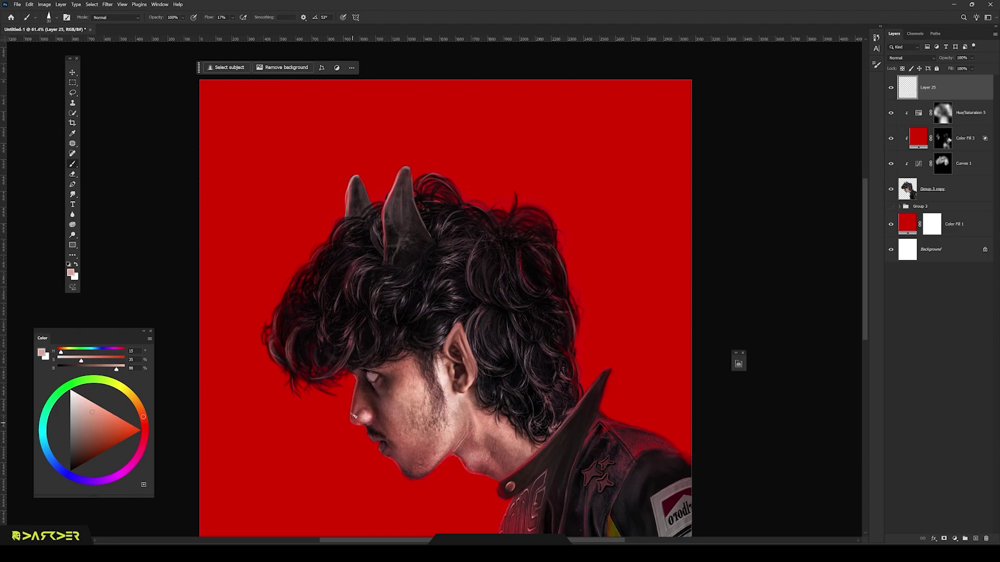